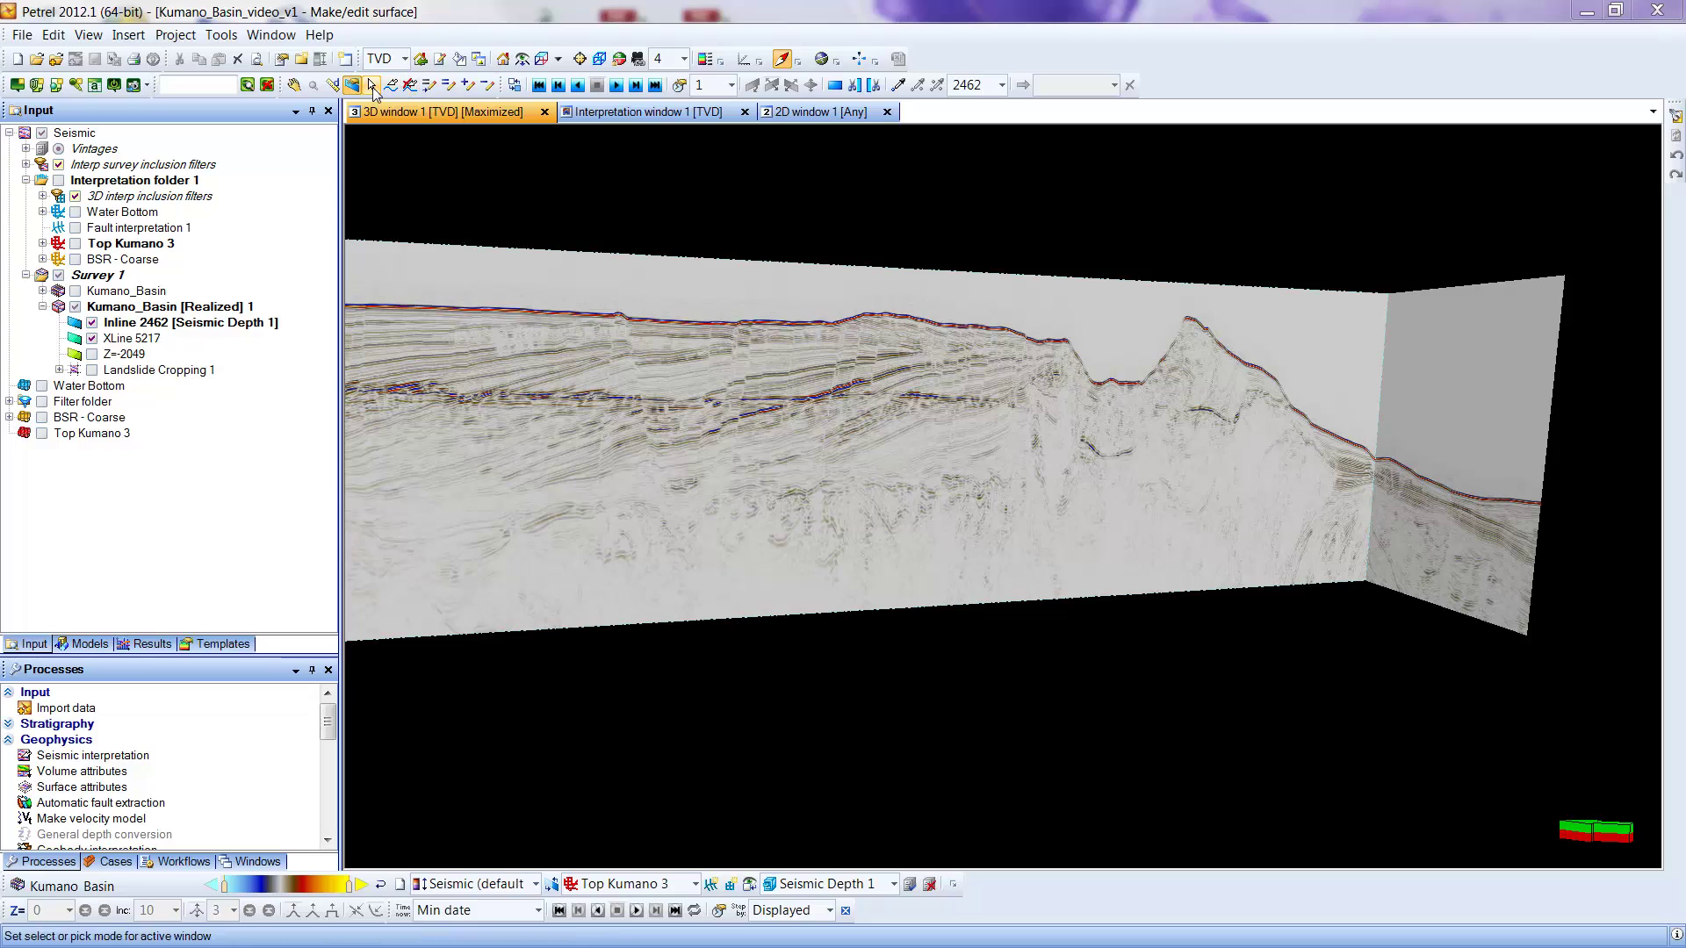
Step: Zoom in with the rotation centre set on the seafloor
click(294, 85)
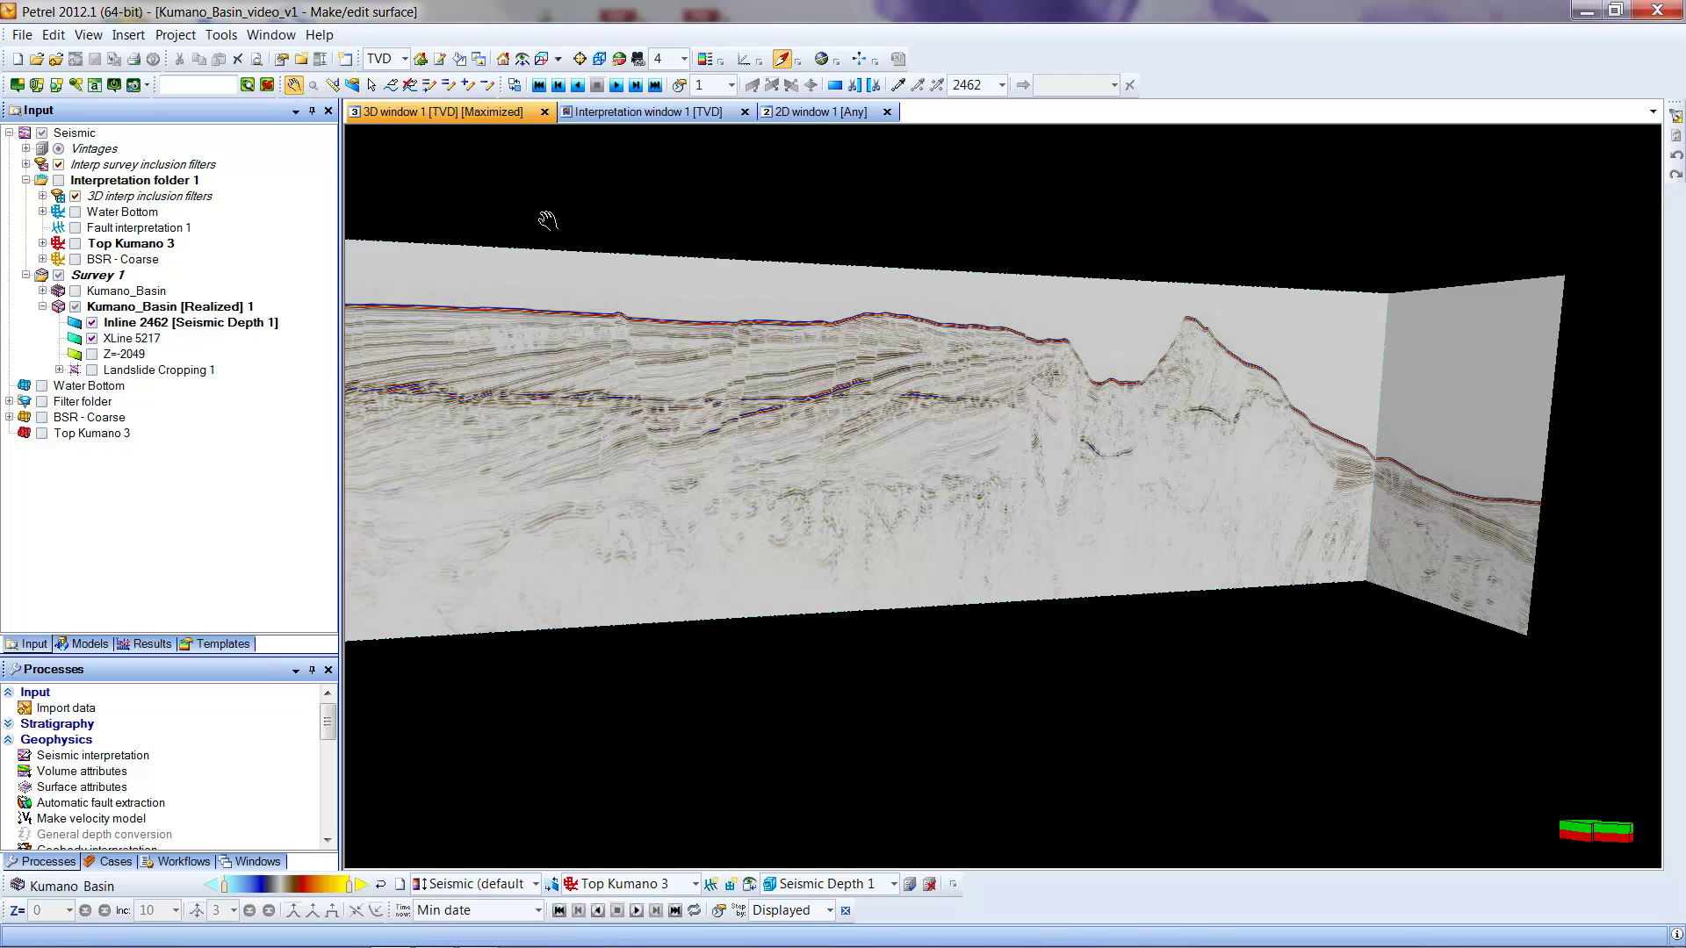
key(c)
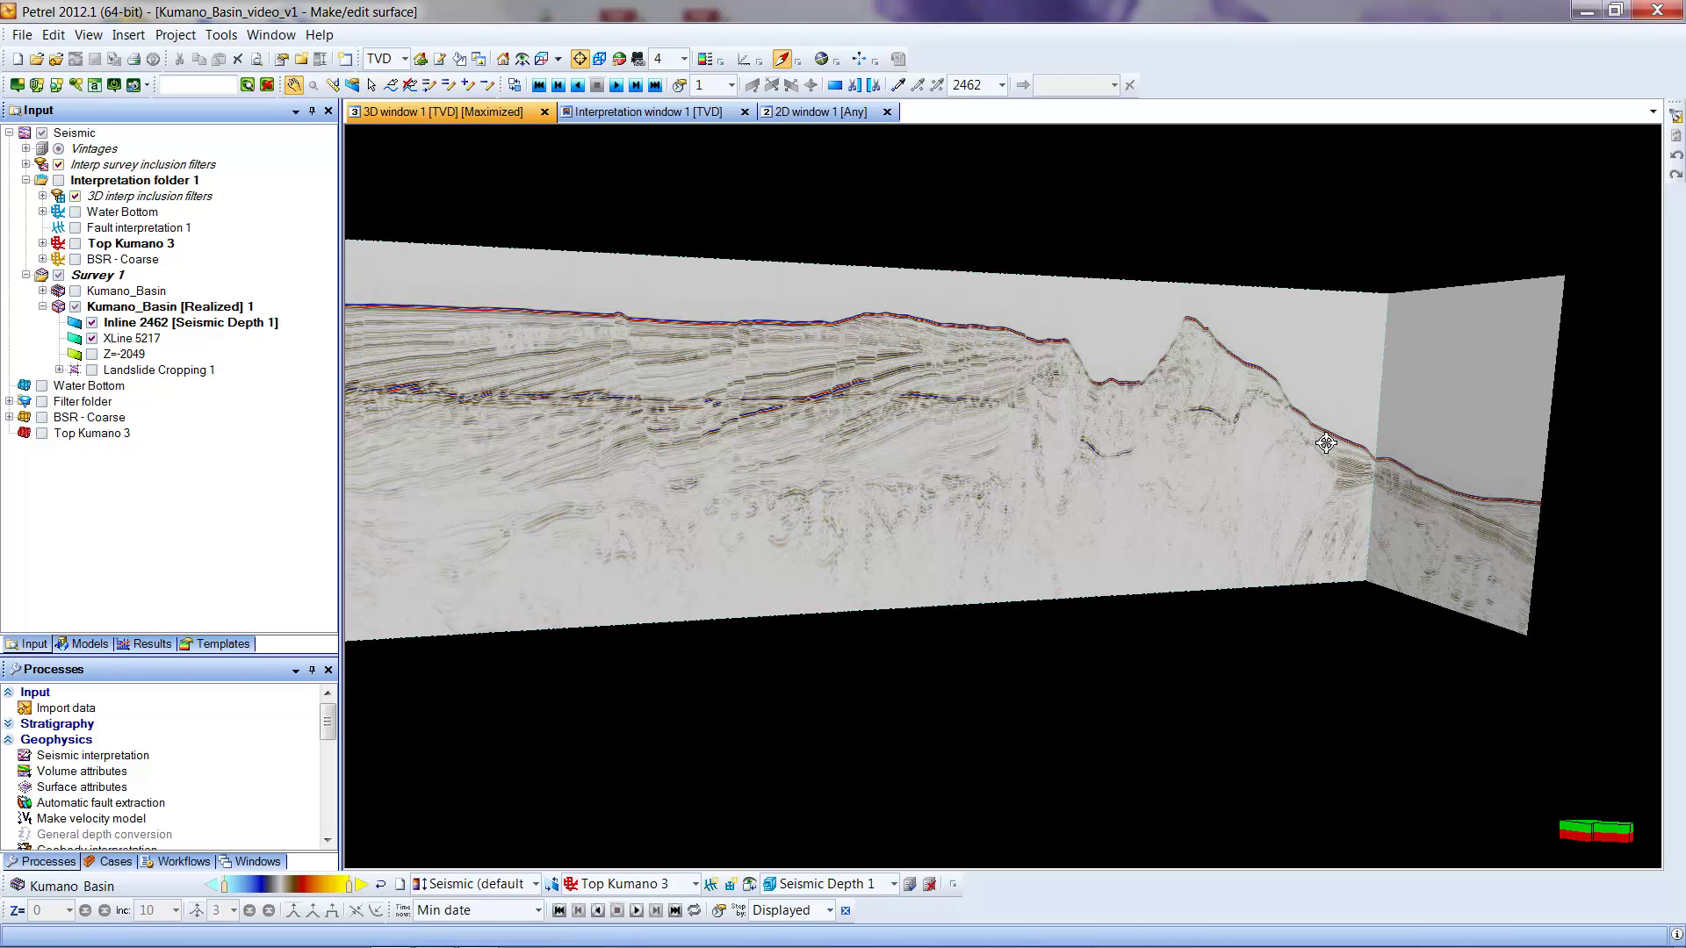
click(1370, 469)
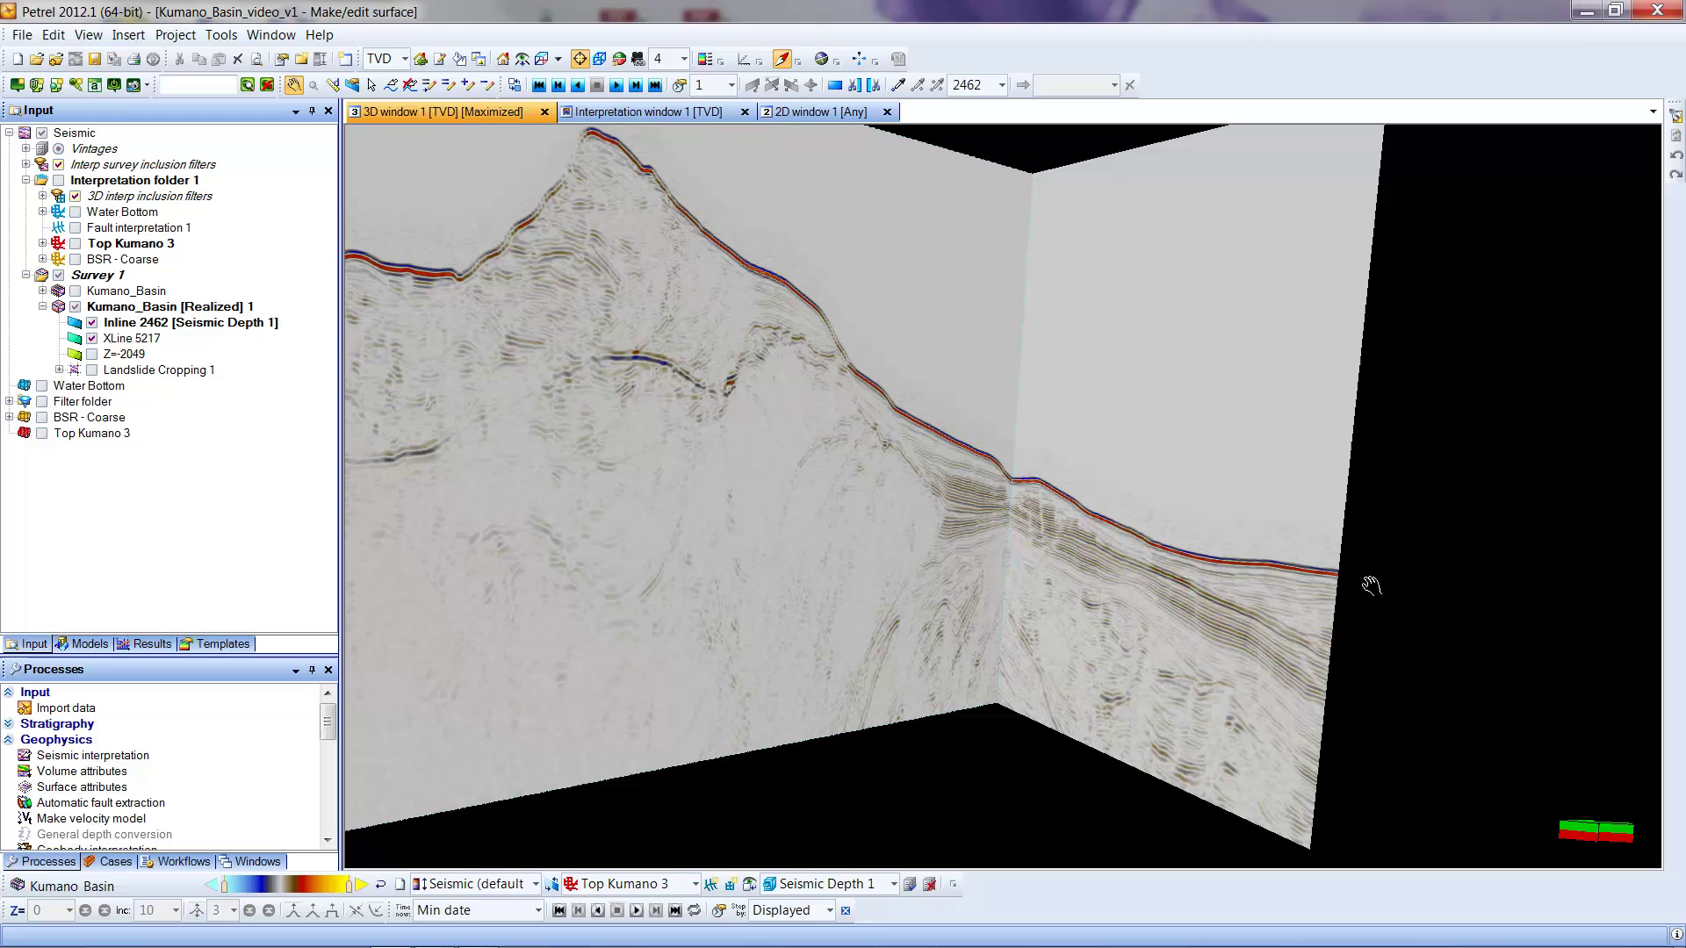
Step: Hide the XLine 5217 crossline, dismiss the colour-scheme prompt, and return to pick mode
click(92, 339)
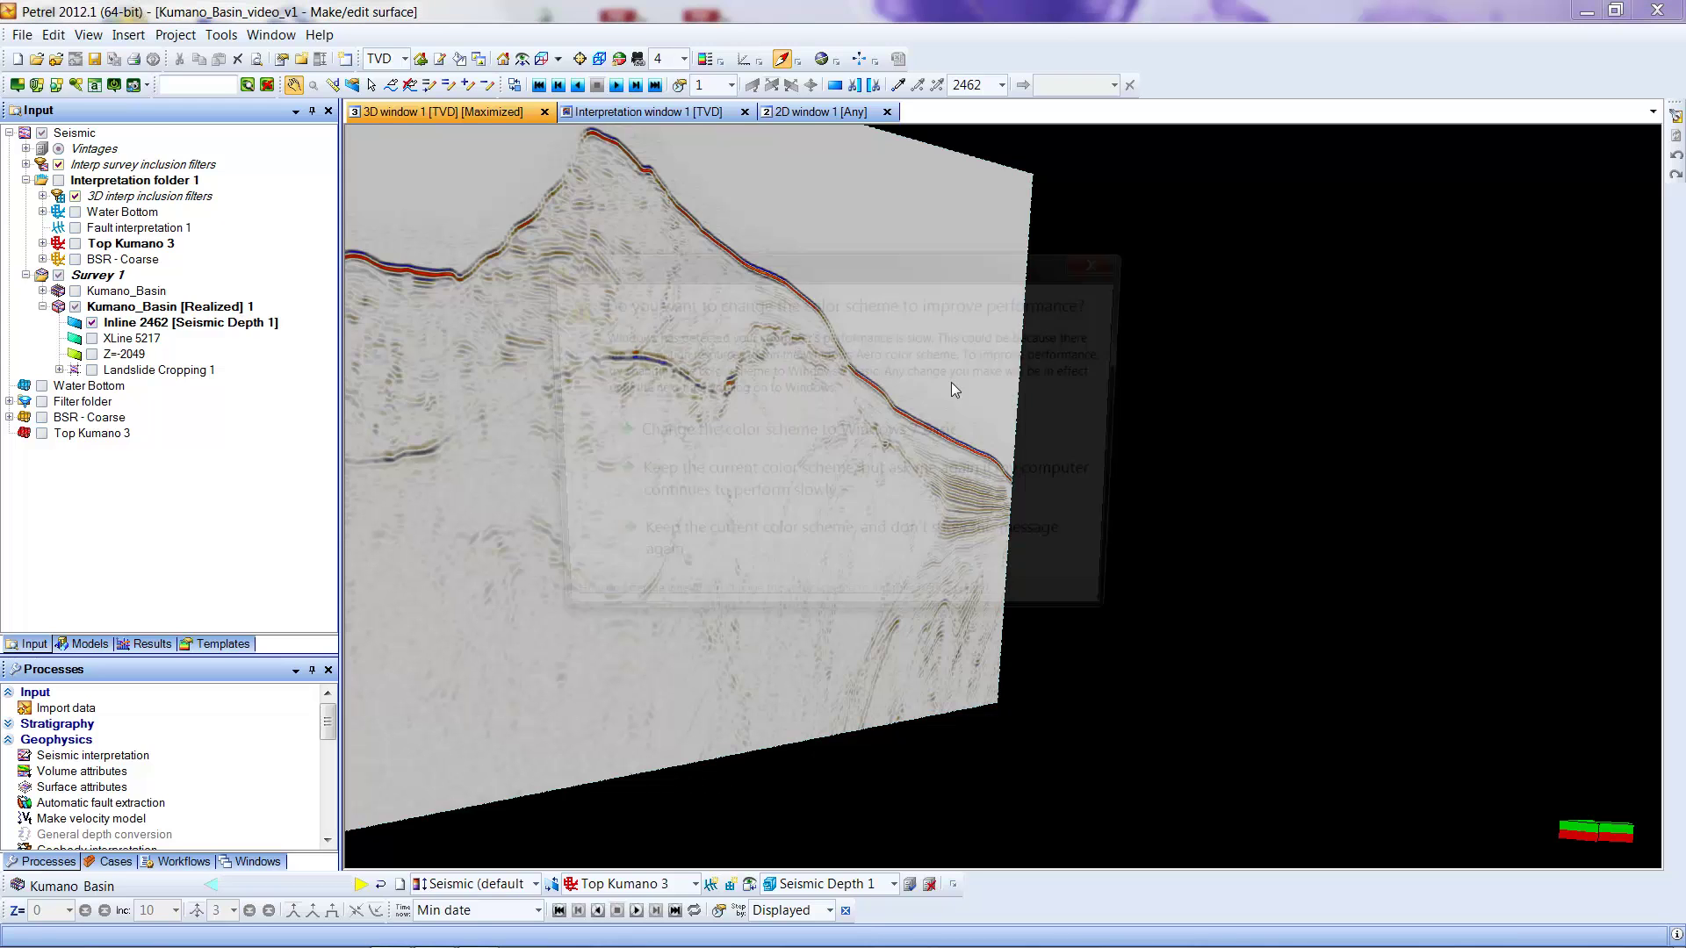
click(1108, 260)
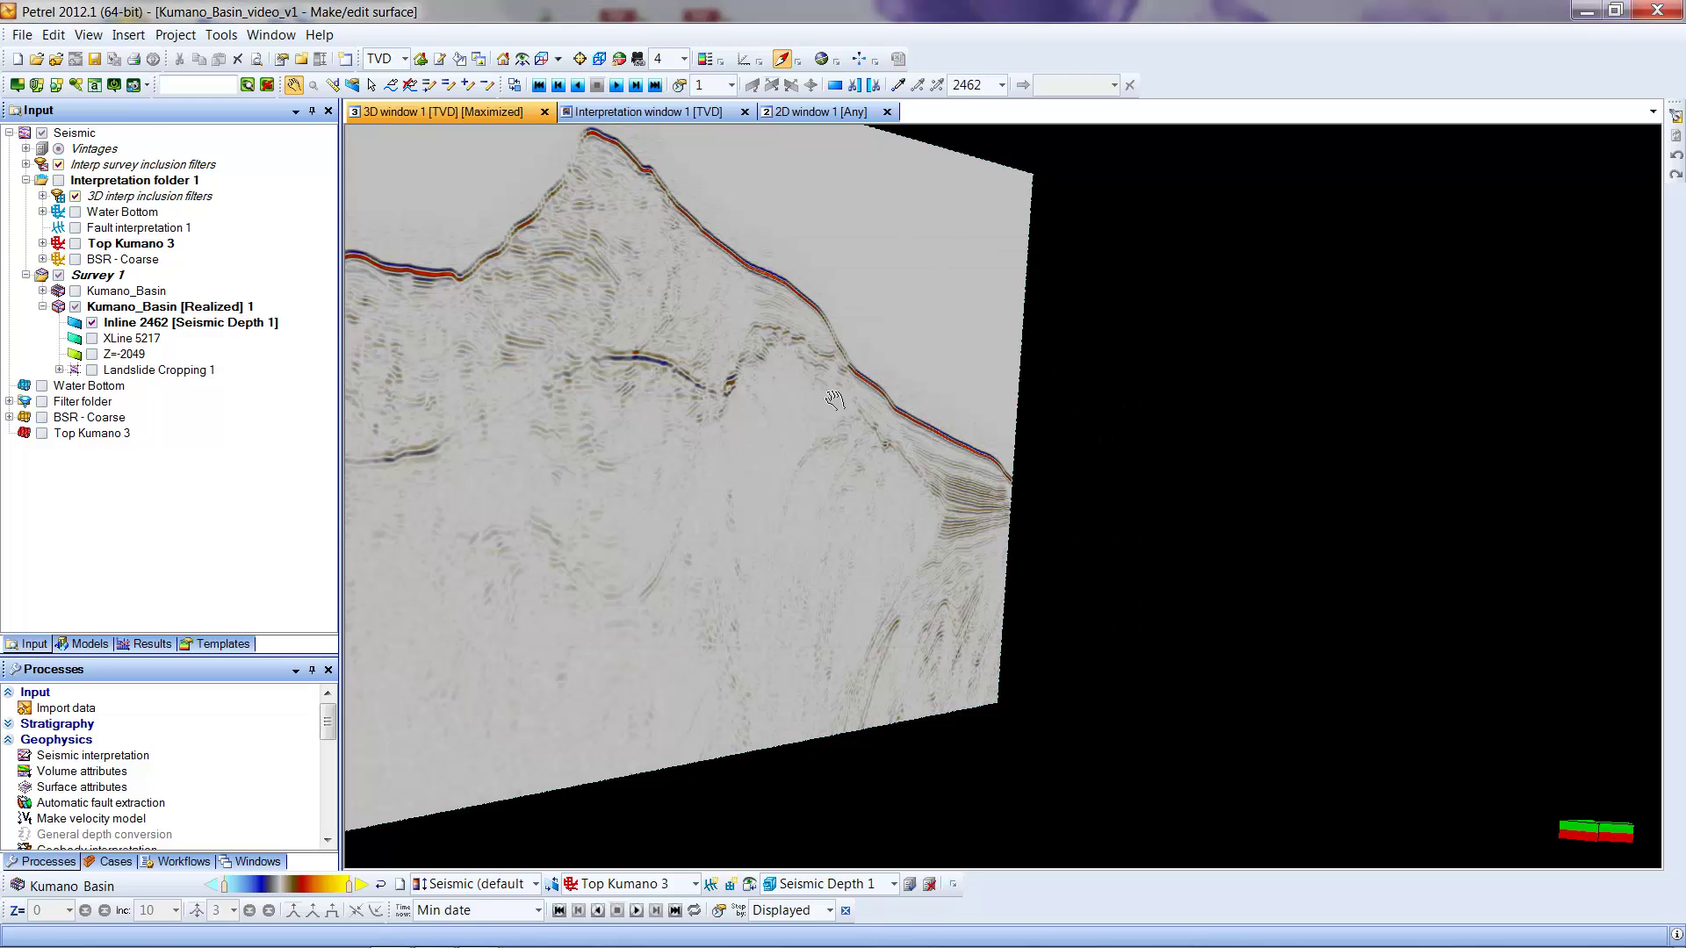
click(372, 86)
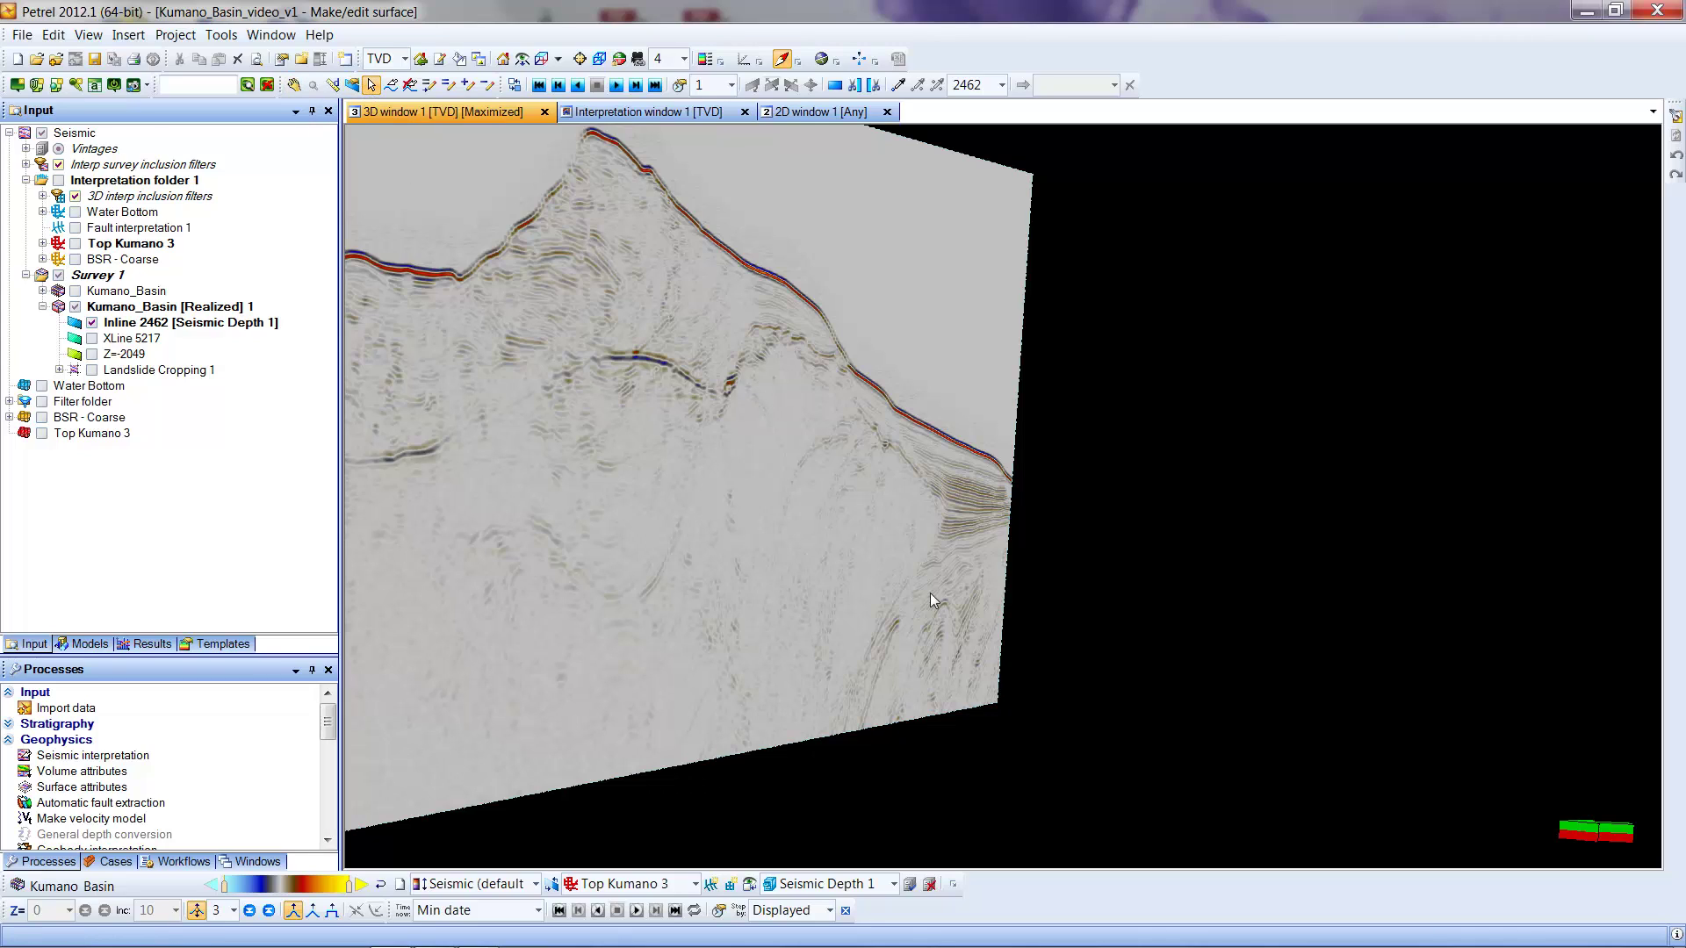
Step: Read seismic values at a point, then show XLine 5217 and hide Inline 2462
click(836, 364)
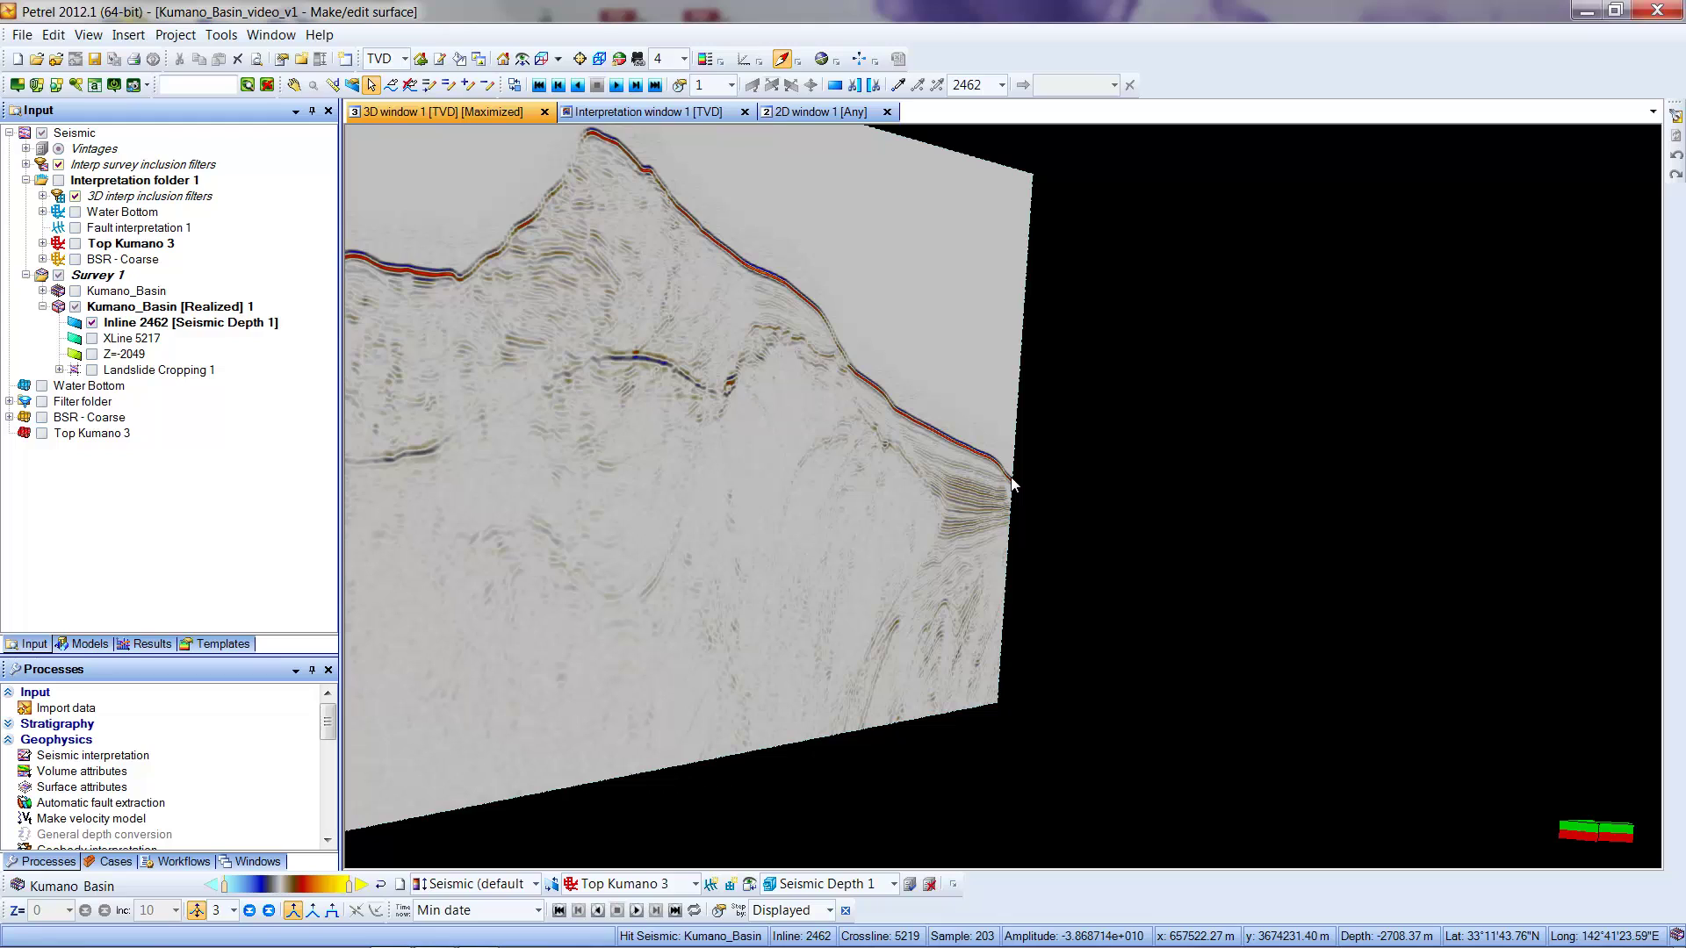
click(91, 339)
click(91, 324)
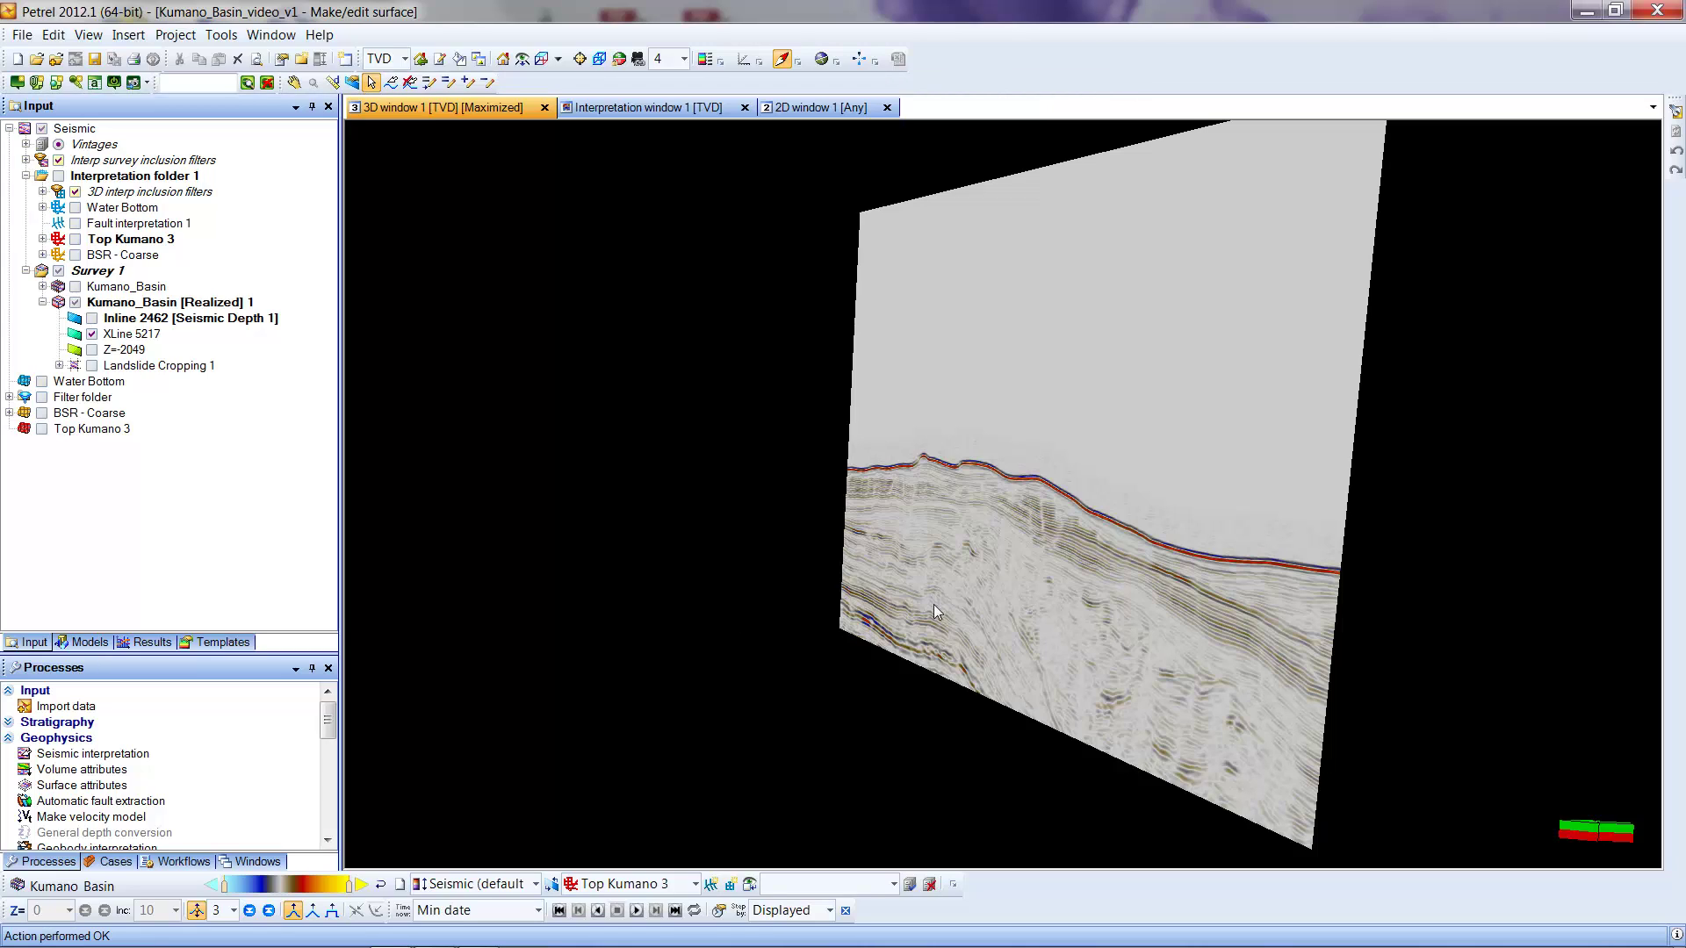
click(92, 319)
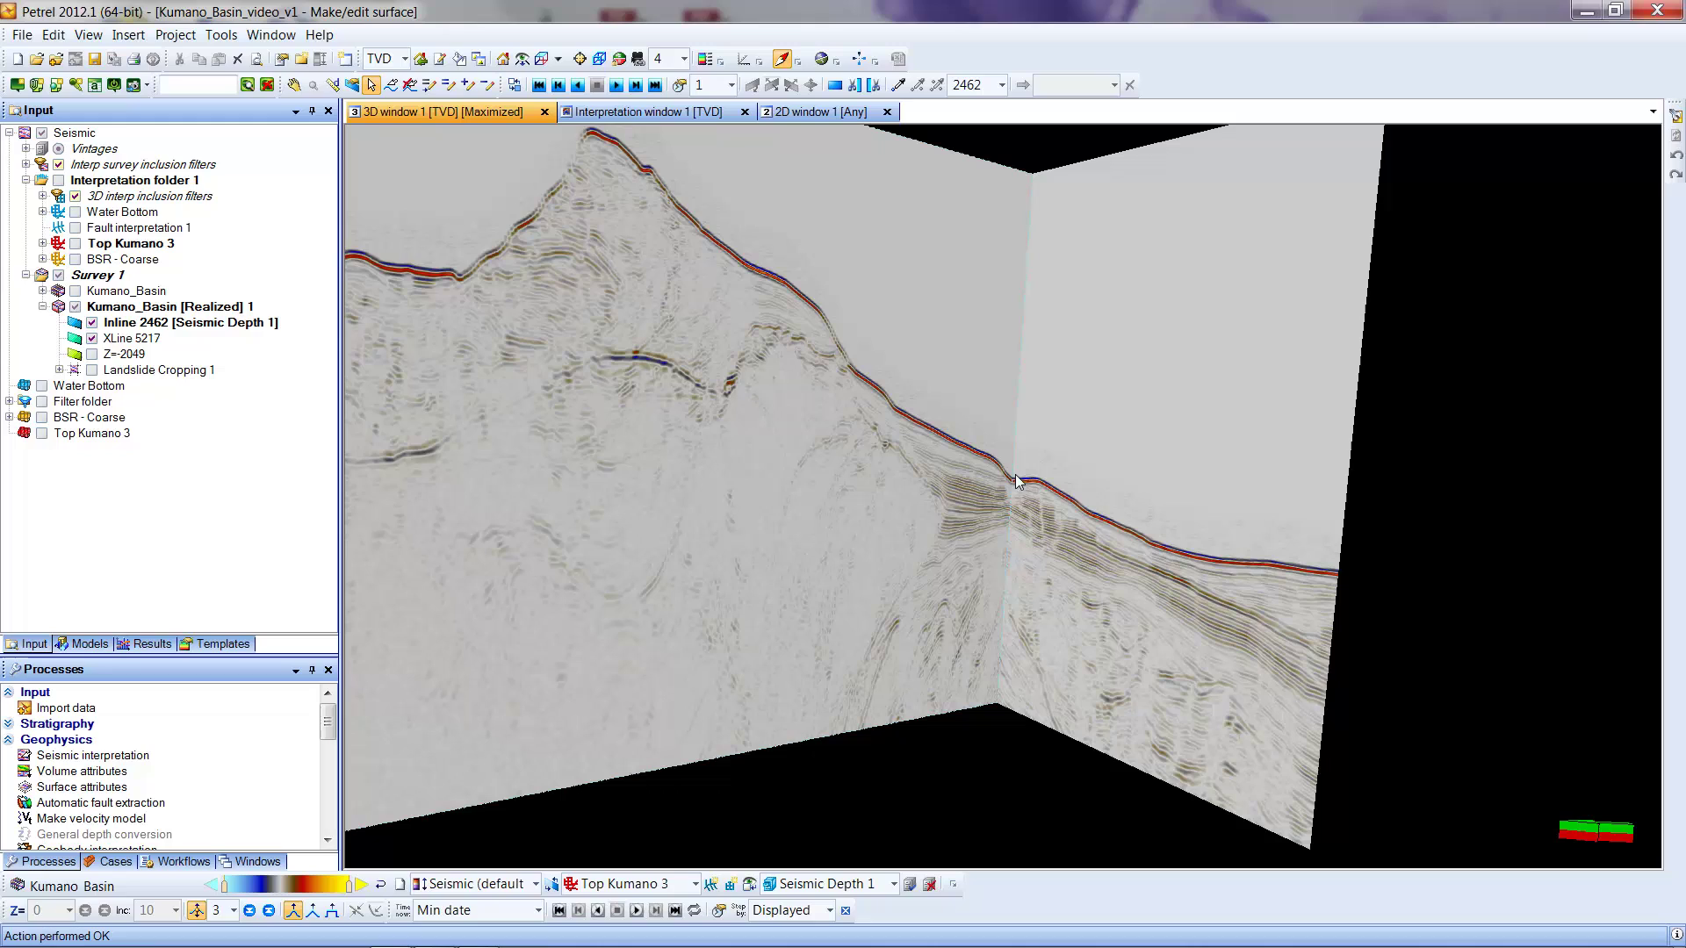
click(91, 322)
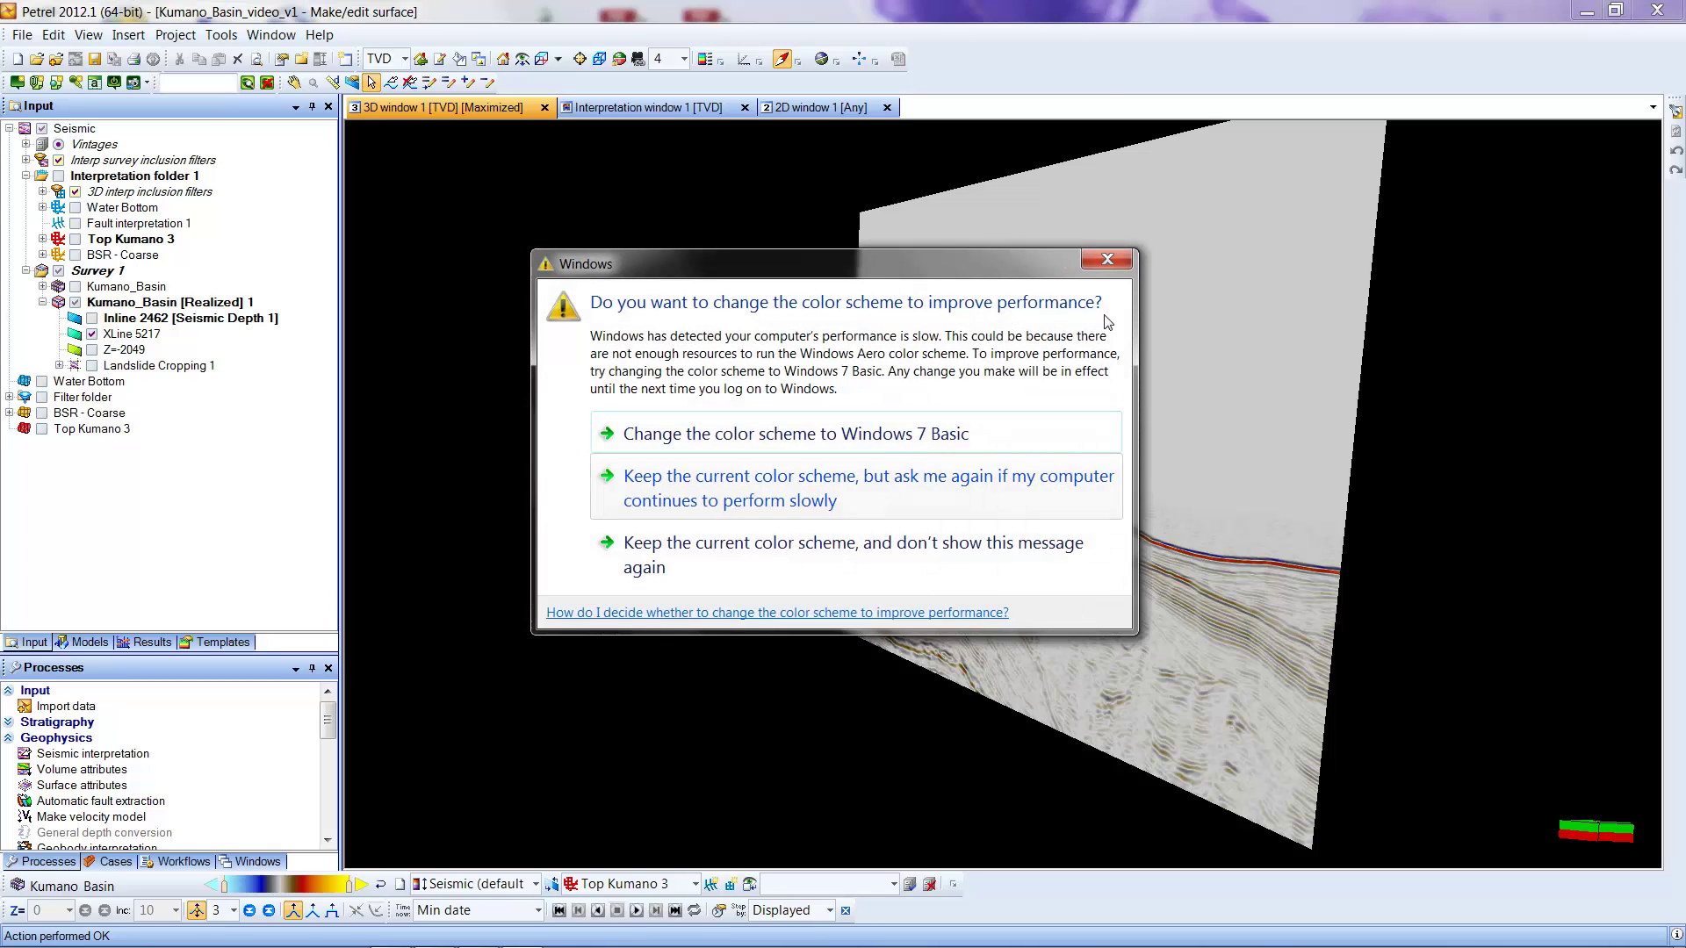
click(787, 543)
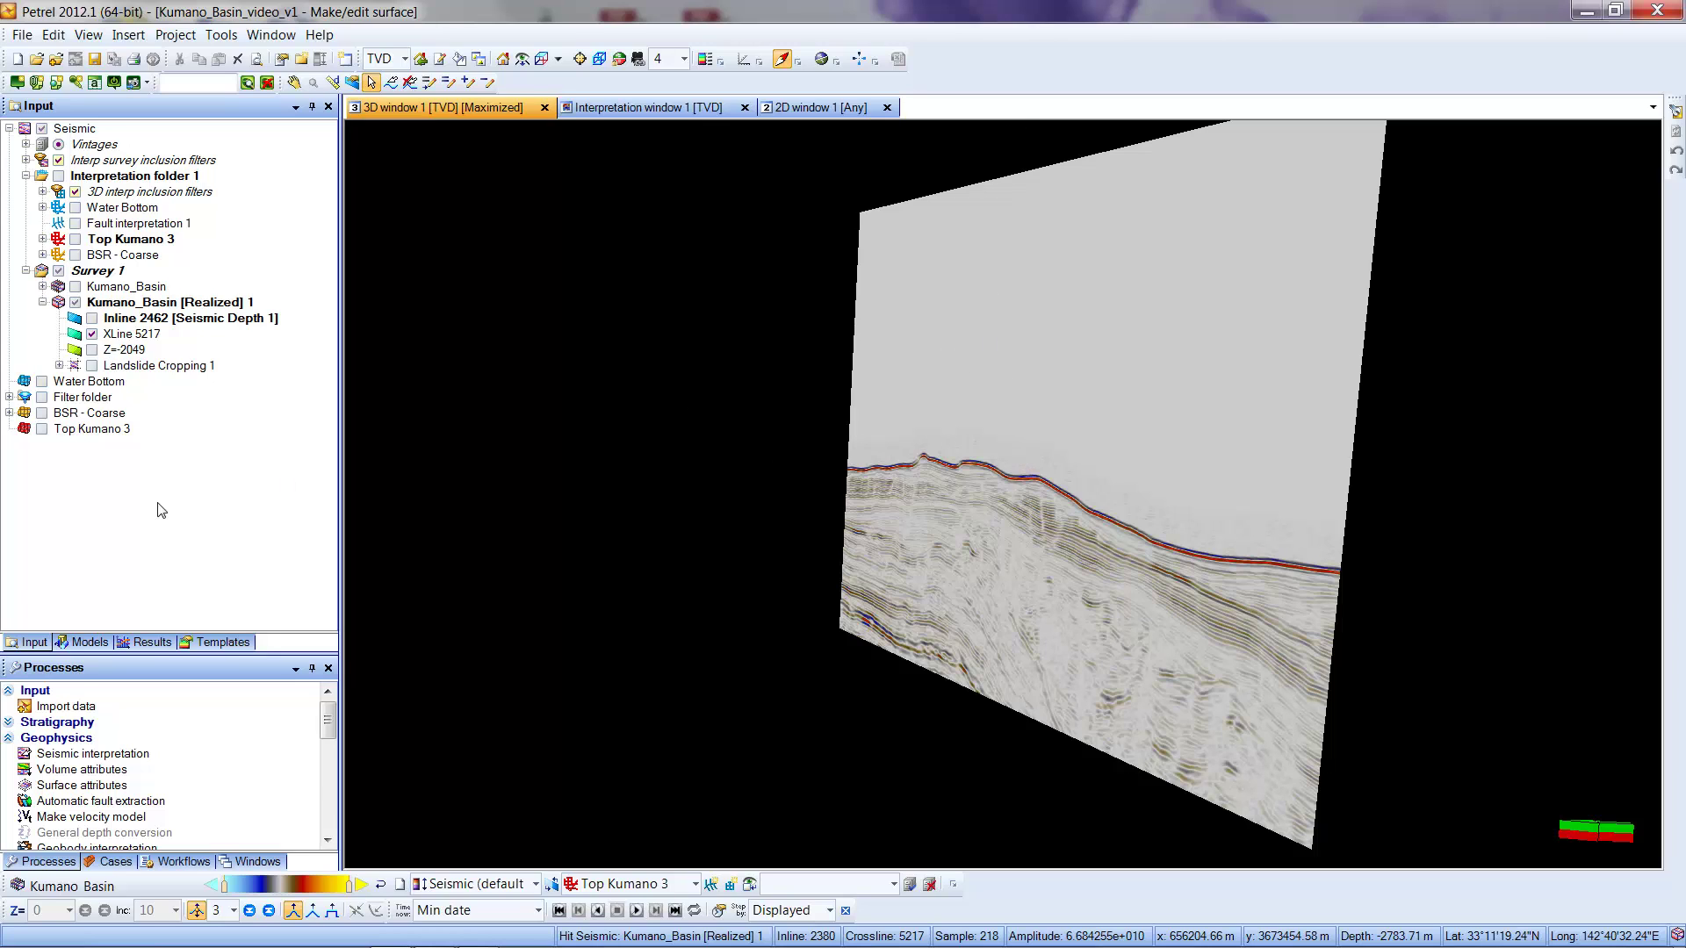
Step: Tick Inline 2462 under Kumano_Basin [Realized] 1 so it shows alongside XLine 5217
click(92, 318)
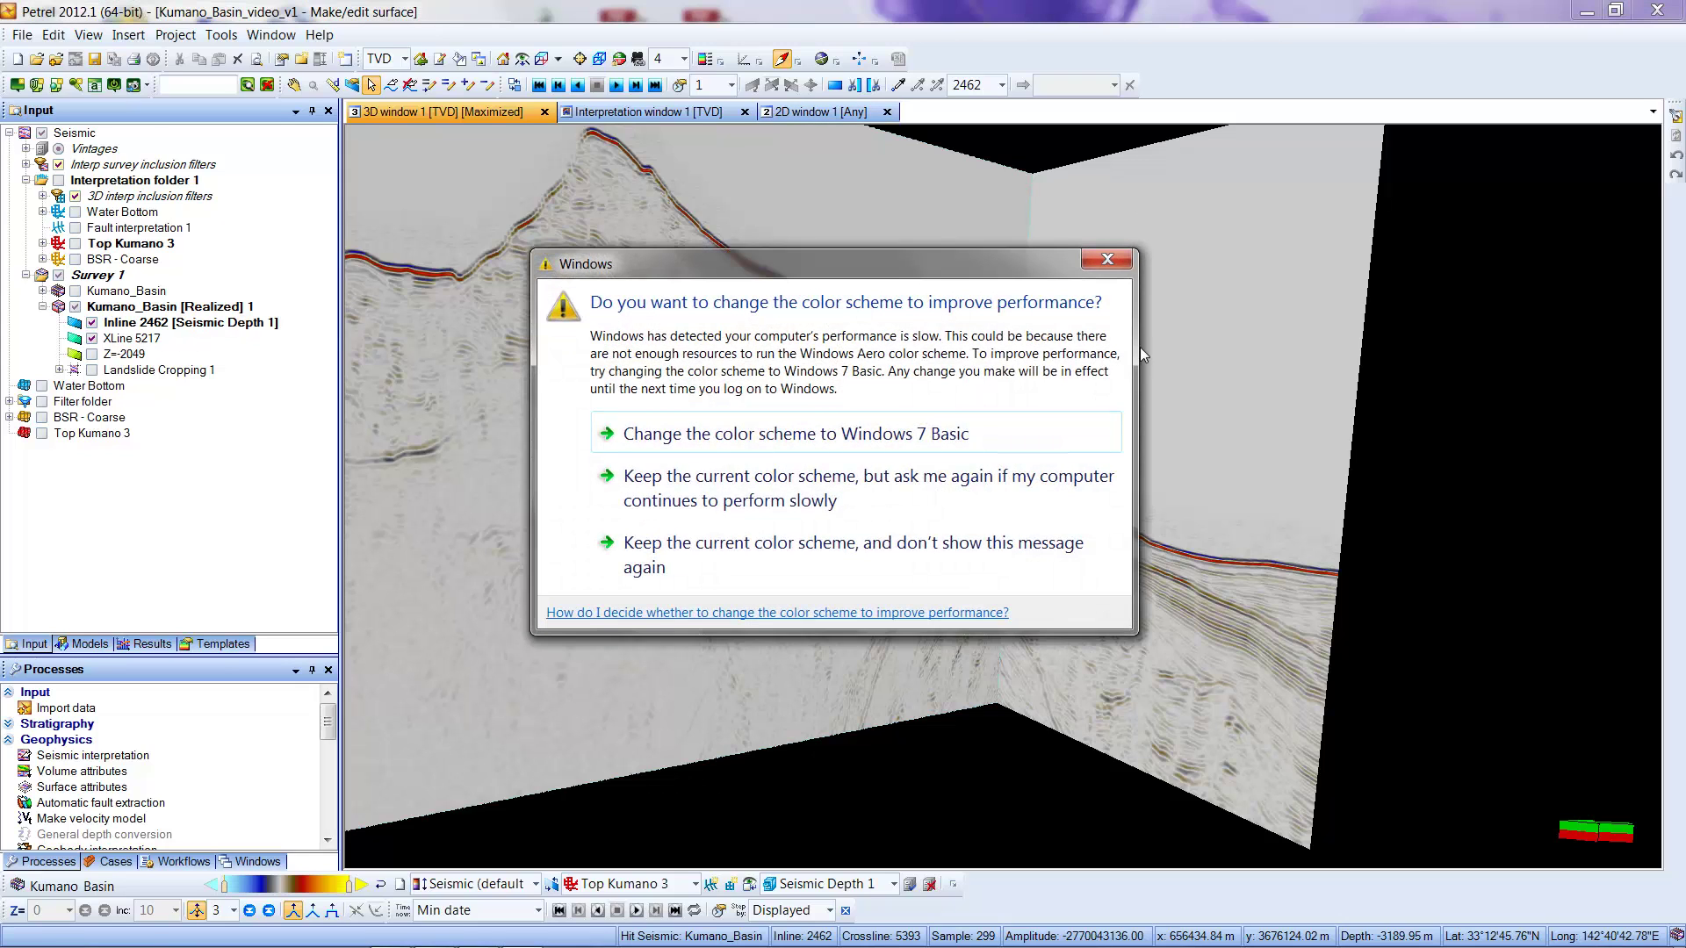
Step: Dismiss the colour-scheme prompt and insert a virtual cropped volume from Kumano_Basin [Realized] 1
click(1107, 259)
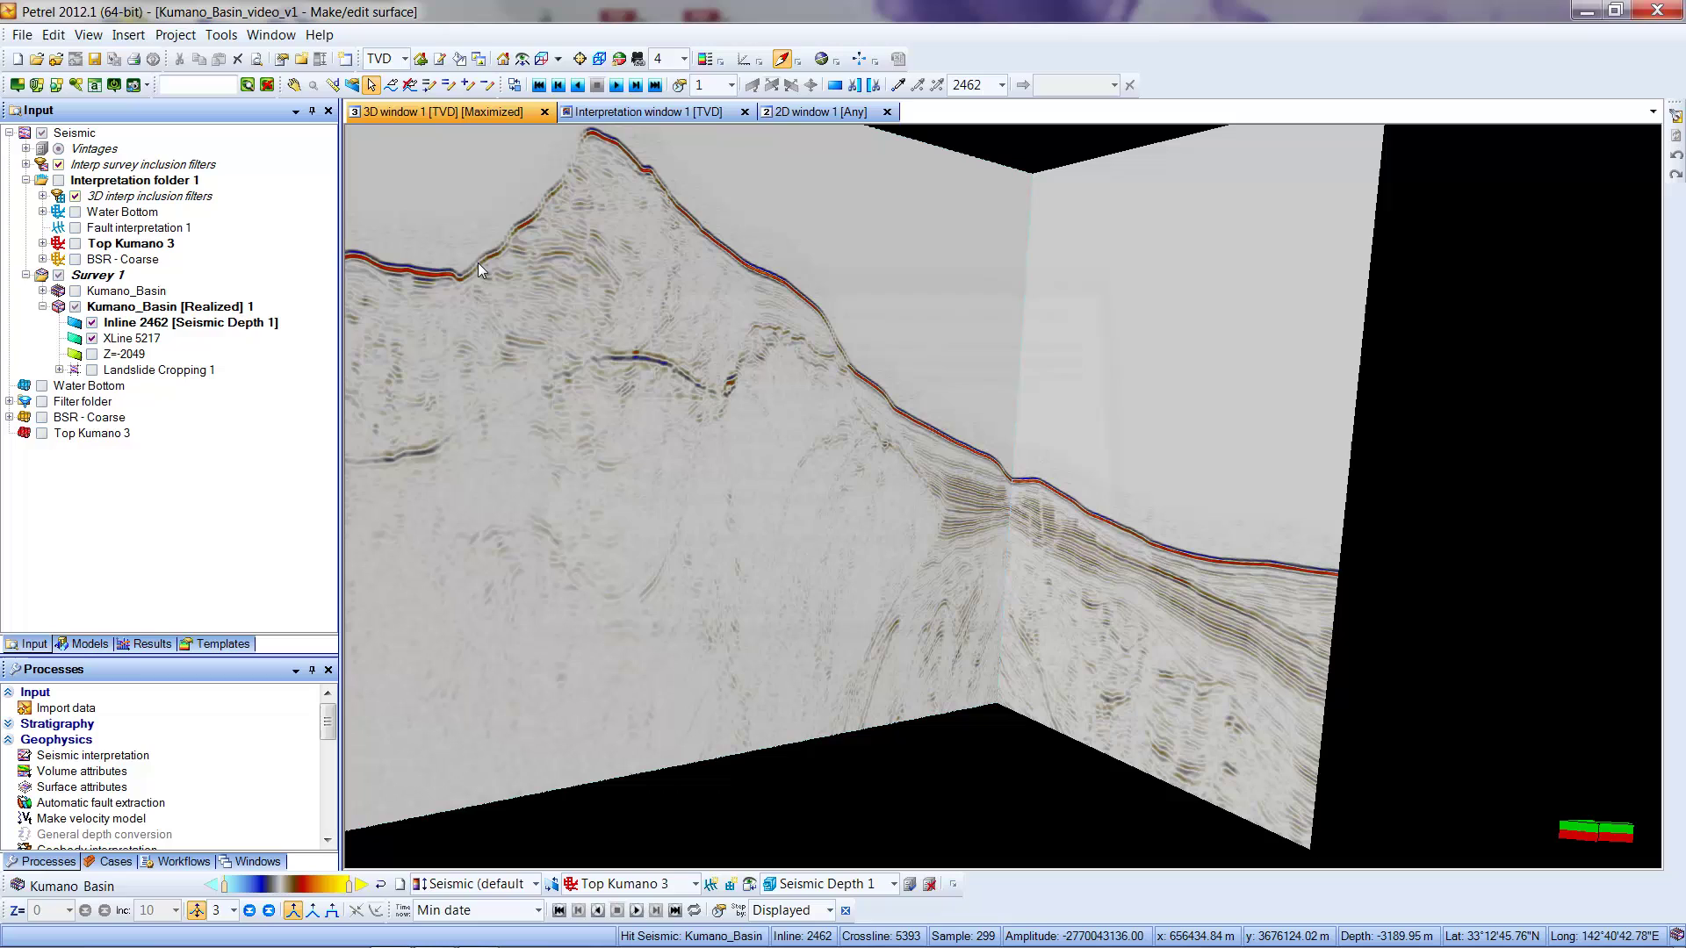
click(133, 313)
right_click(133, 312)
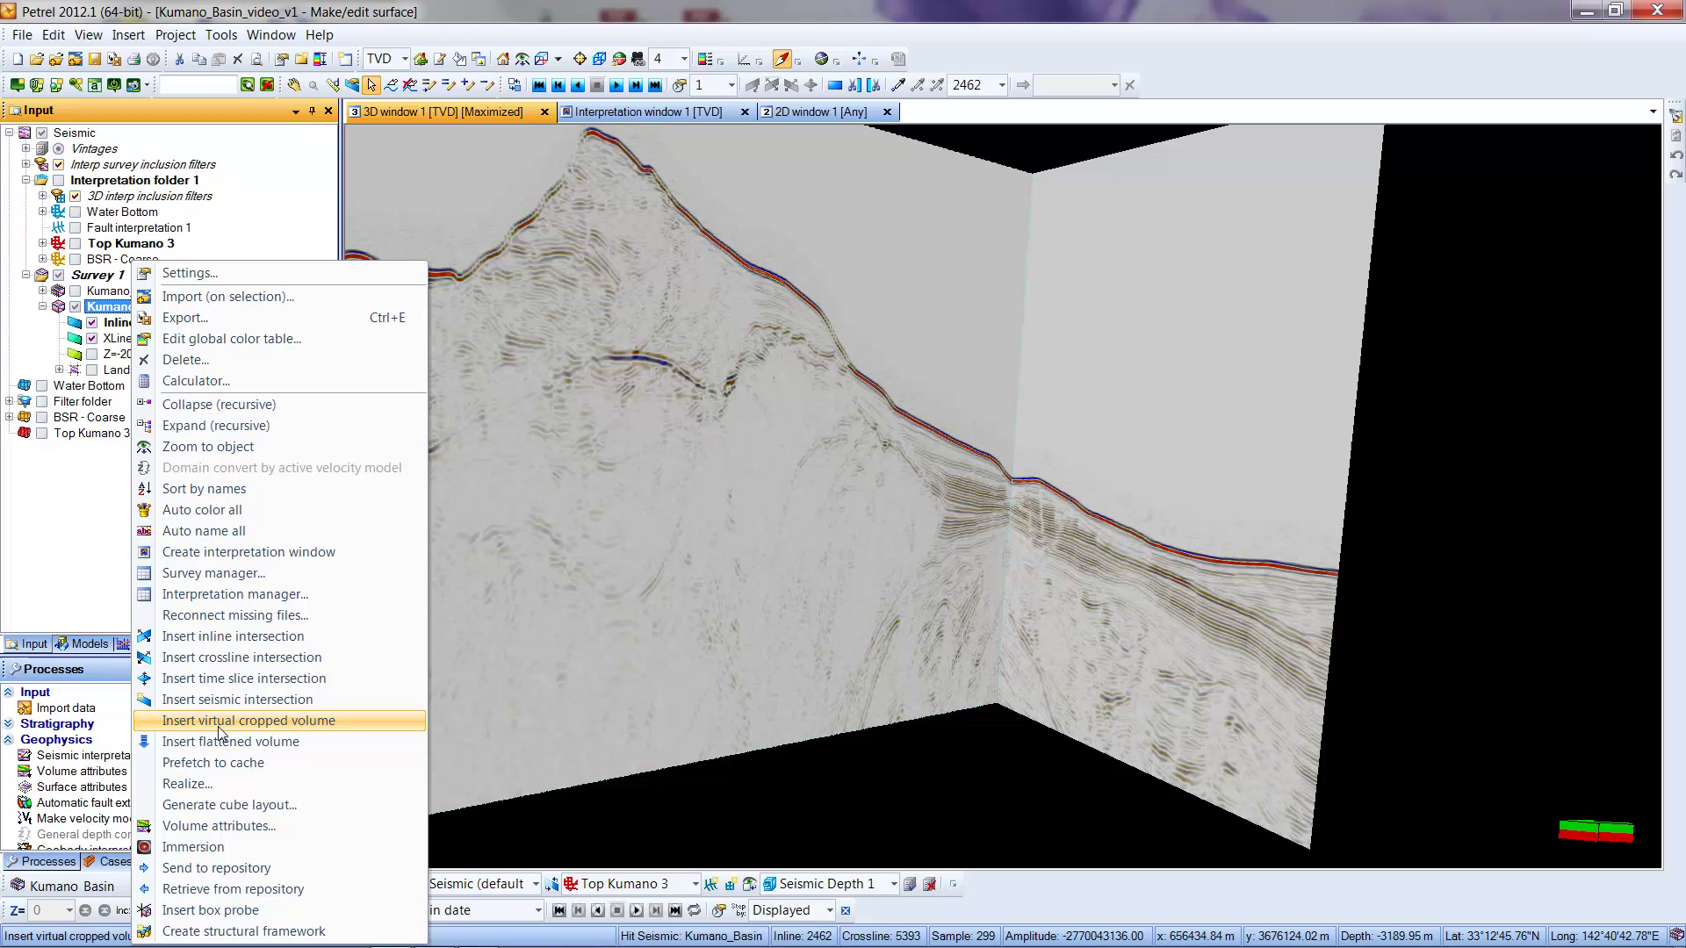
click(227, 729)
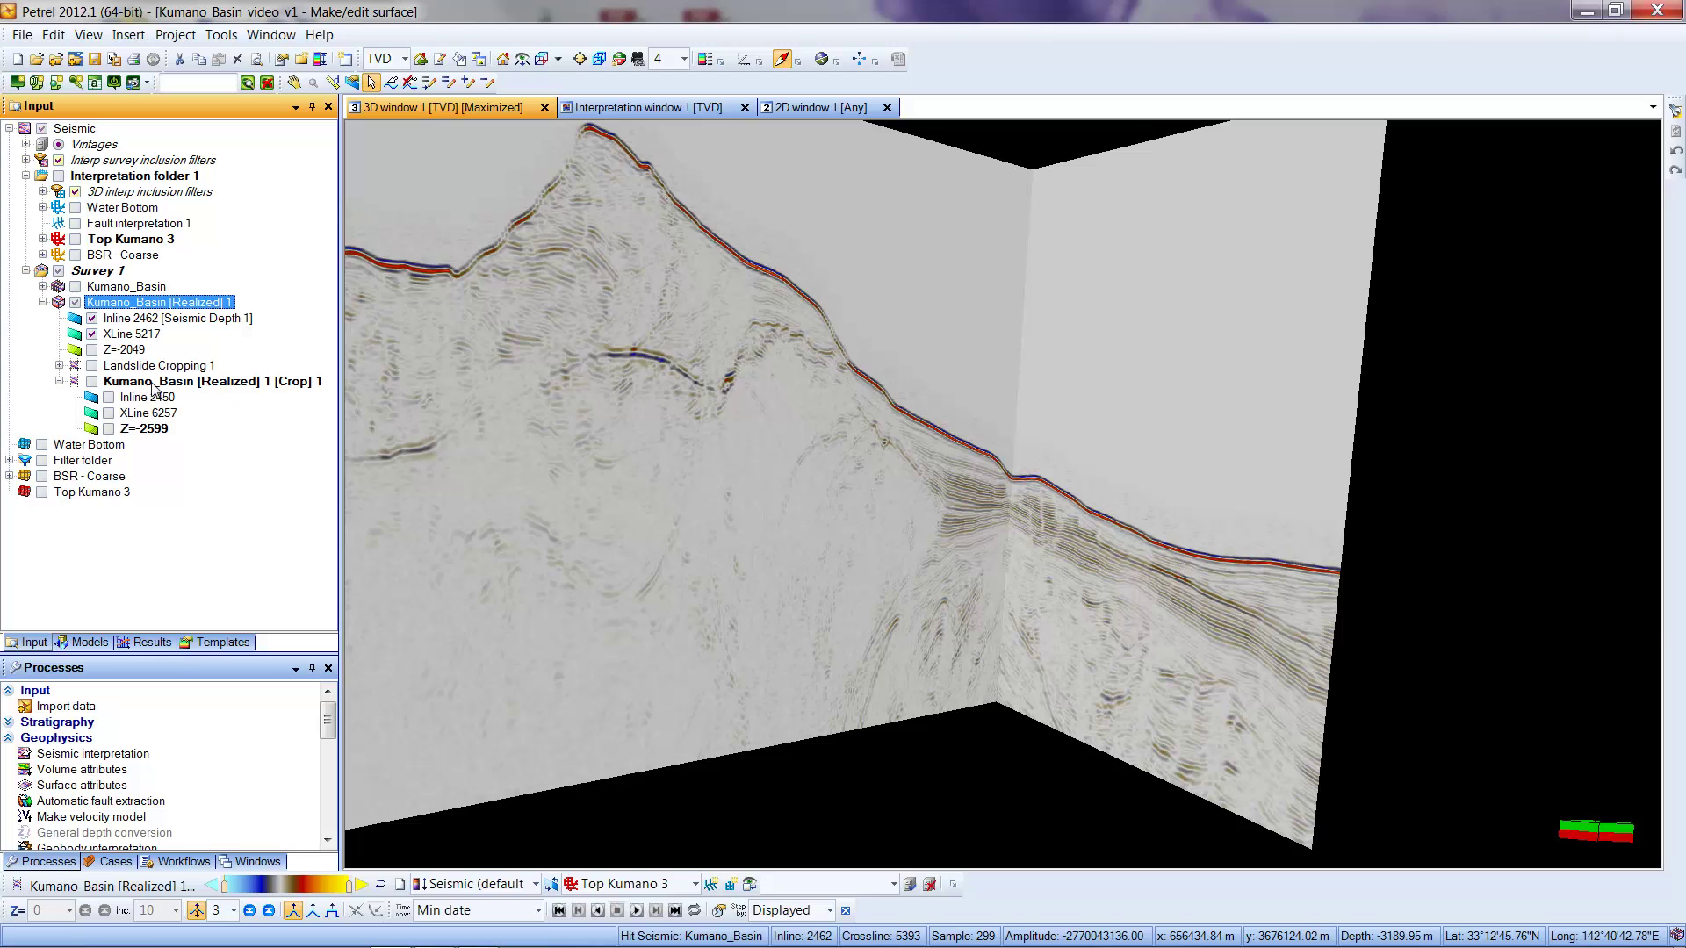
Step: Open the Kumano_Basin [Realized] 1 [Crop] 1 settings dialog and move it slightly aside
double_click(155, 387)
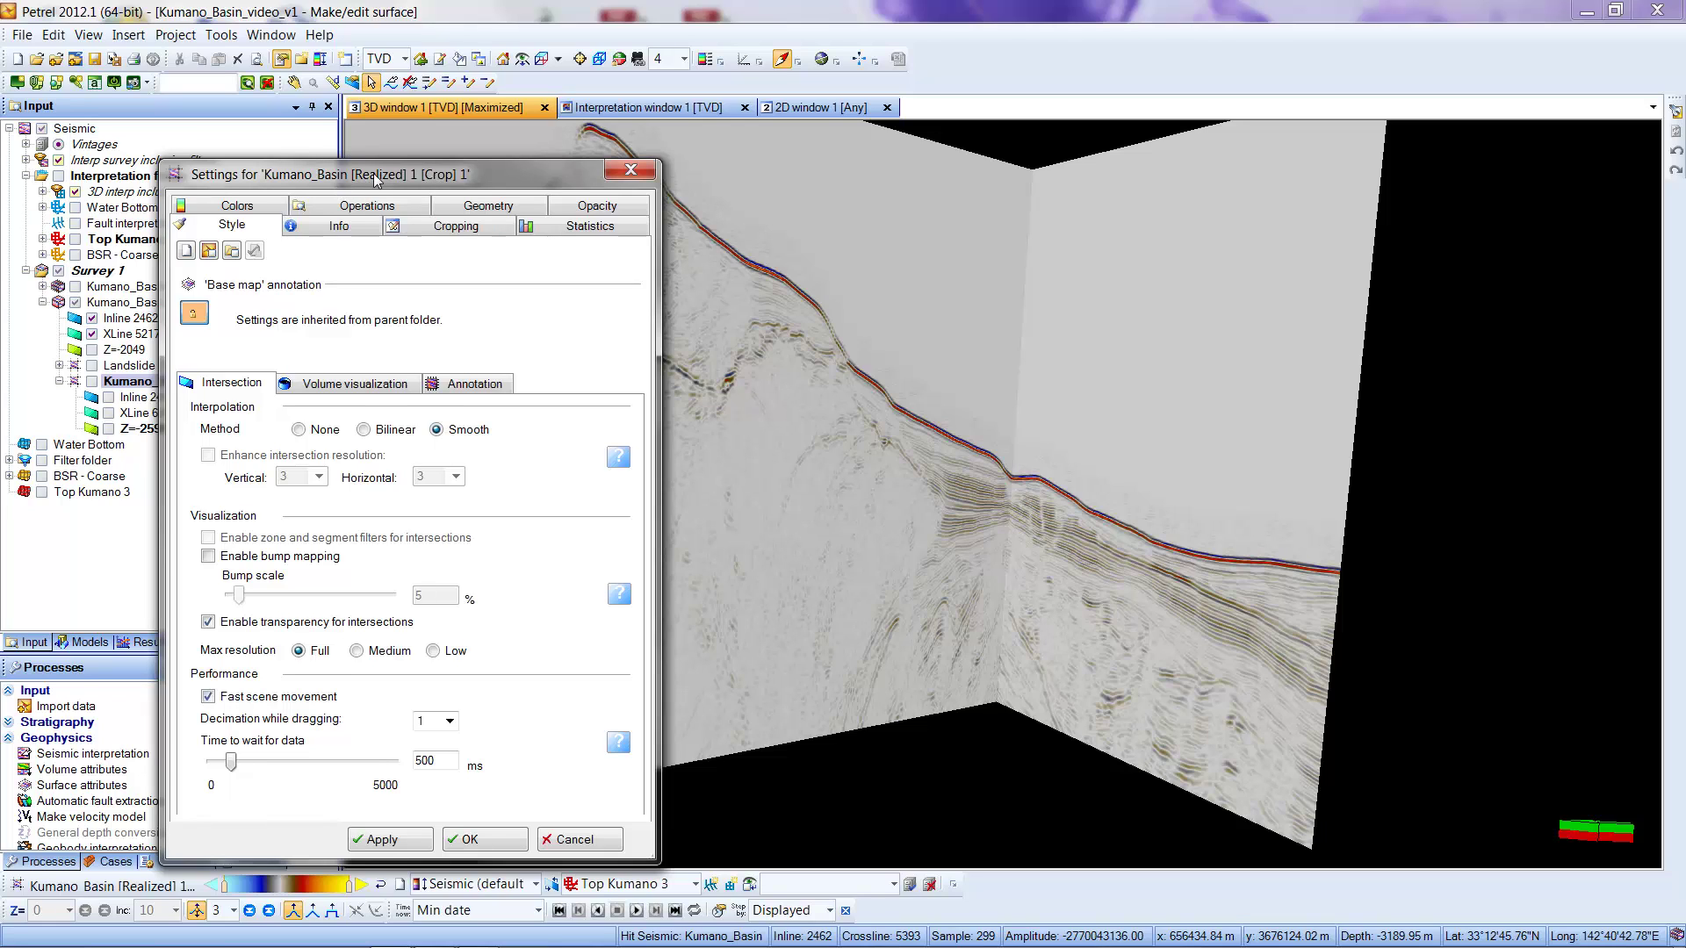
drag(375, 179, 411, 161)
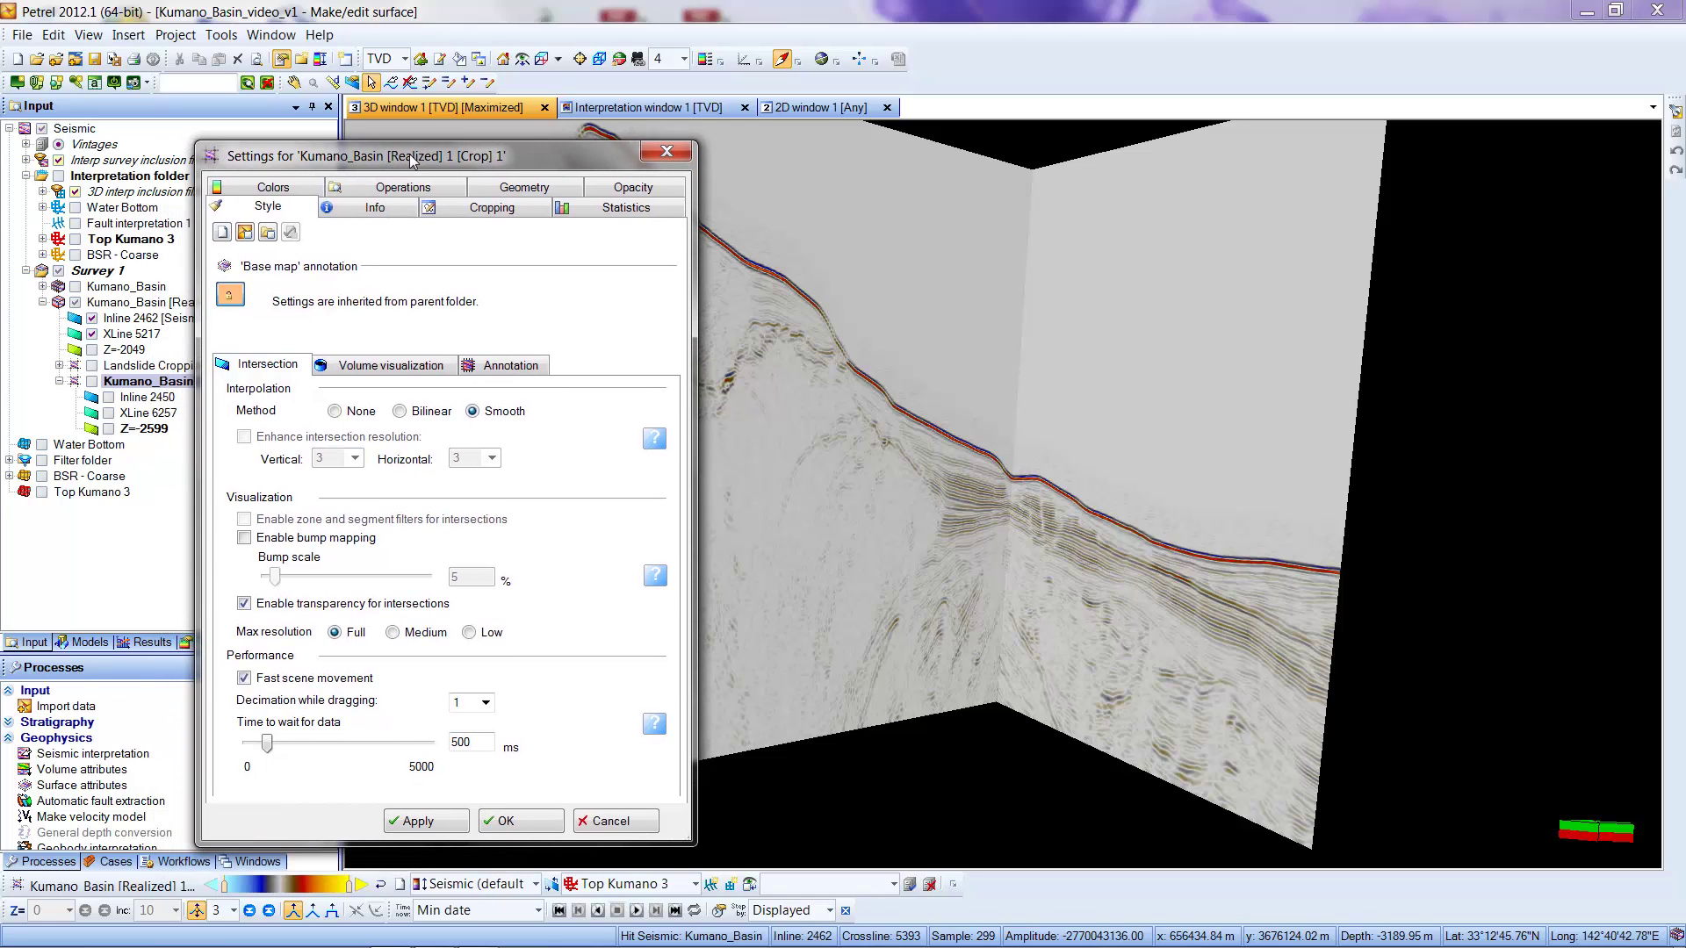
Step: On the Cropping tab, set the vertical range to -2385 to -3190
click(488, 208)
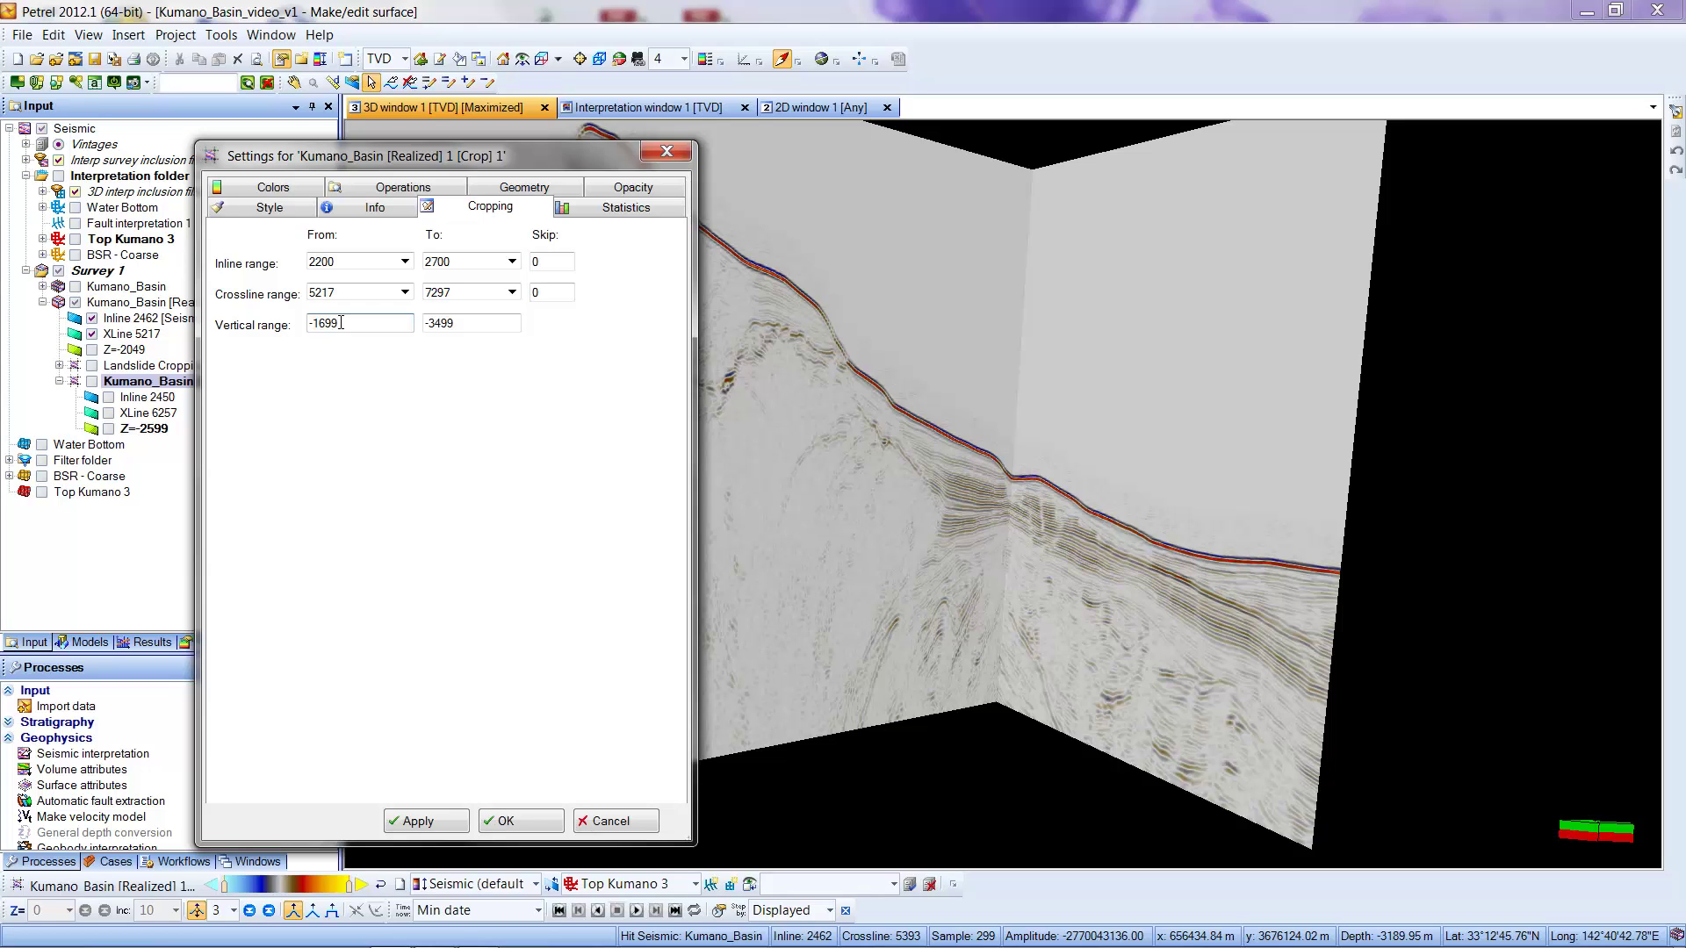
key(BackSpace)
key(BackSpace)
key(BackSpace)
key(BackSpace)
text(2385)
click(455, 324)
key(BackSpace)
key(BackSpace)
key(BackSpace)
text(190)
Step: Set the crossline range to 5219–5437
double_click(341, 290)
text(5219)
double_click(461, 293)
text(5437)
Step: Set the inline range to 2380–2580 and apply the crop with OK
click(336, 267)
double_click(344, 263)
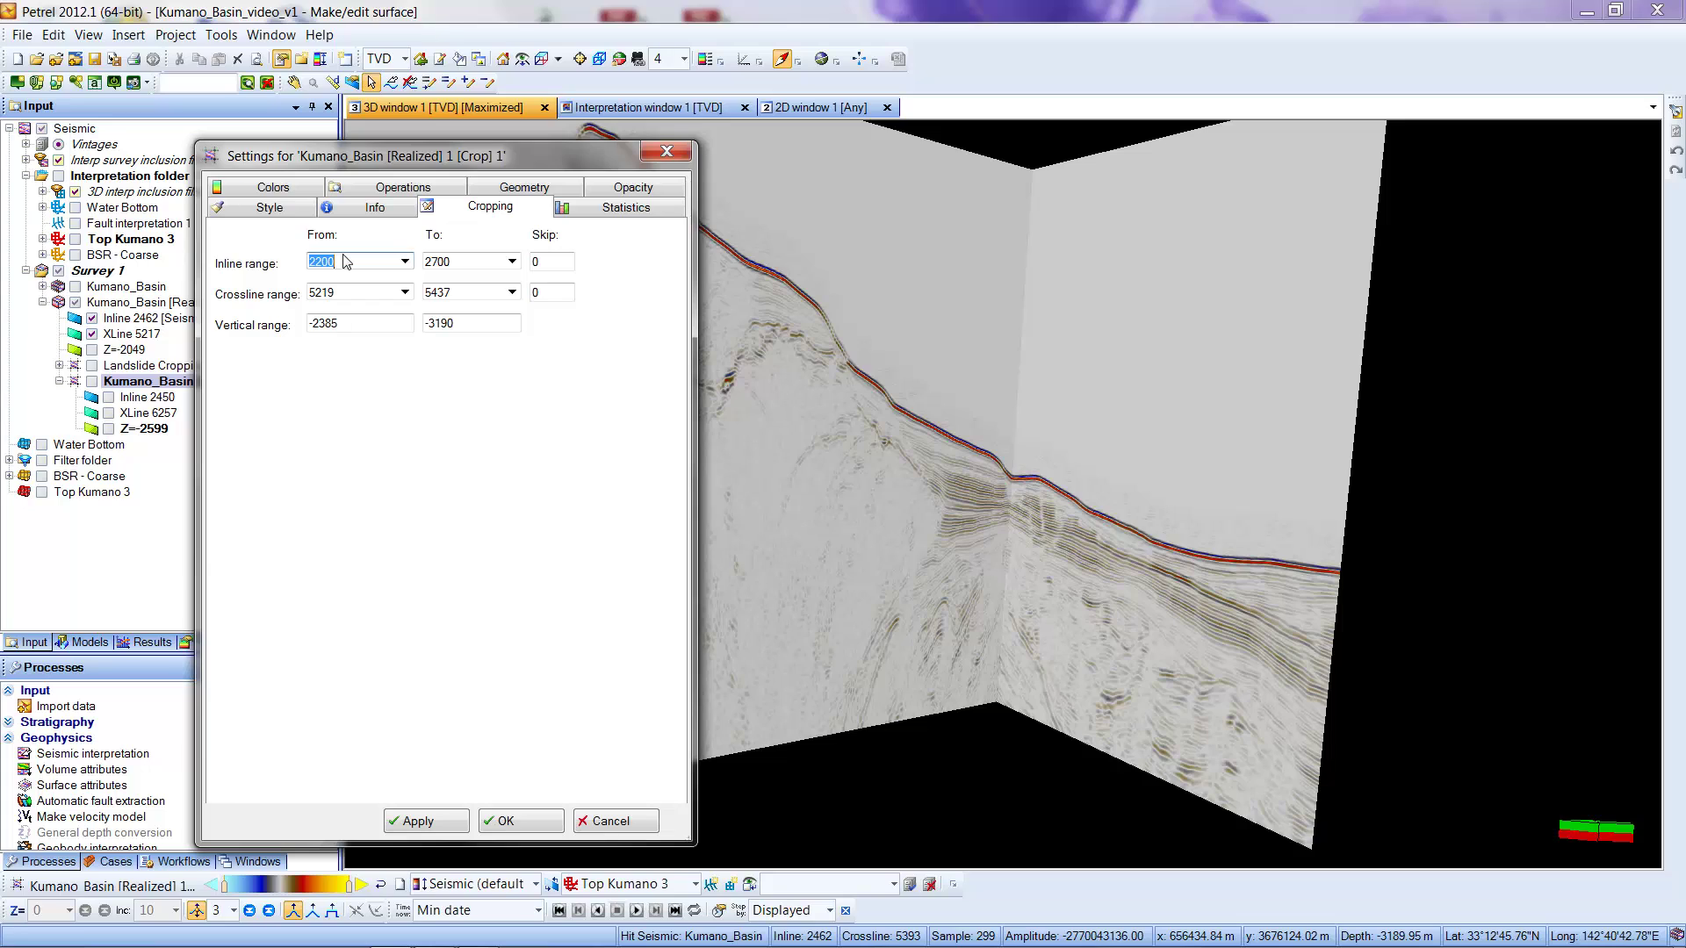
text(2380)
double_click(439, 262)
text(2580)
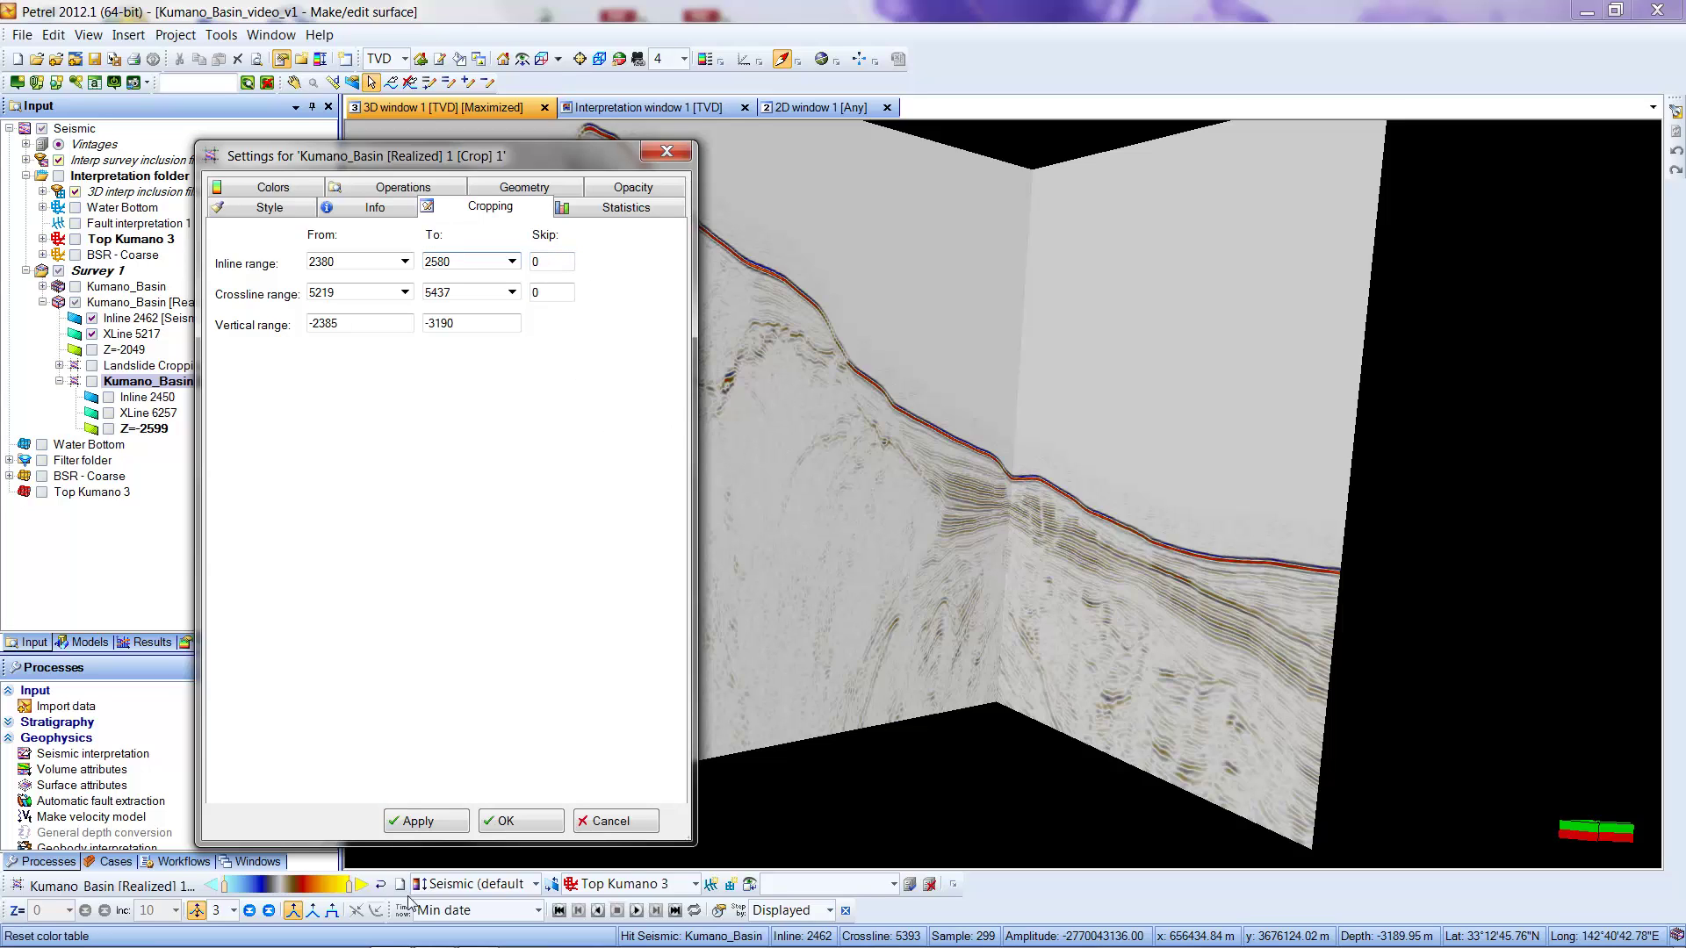
click(515, 823)
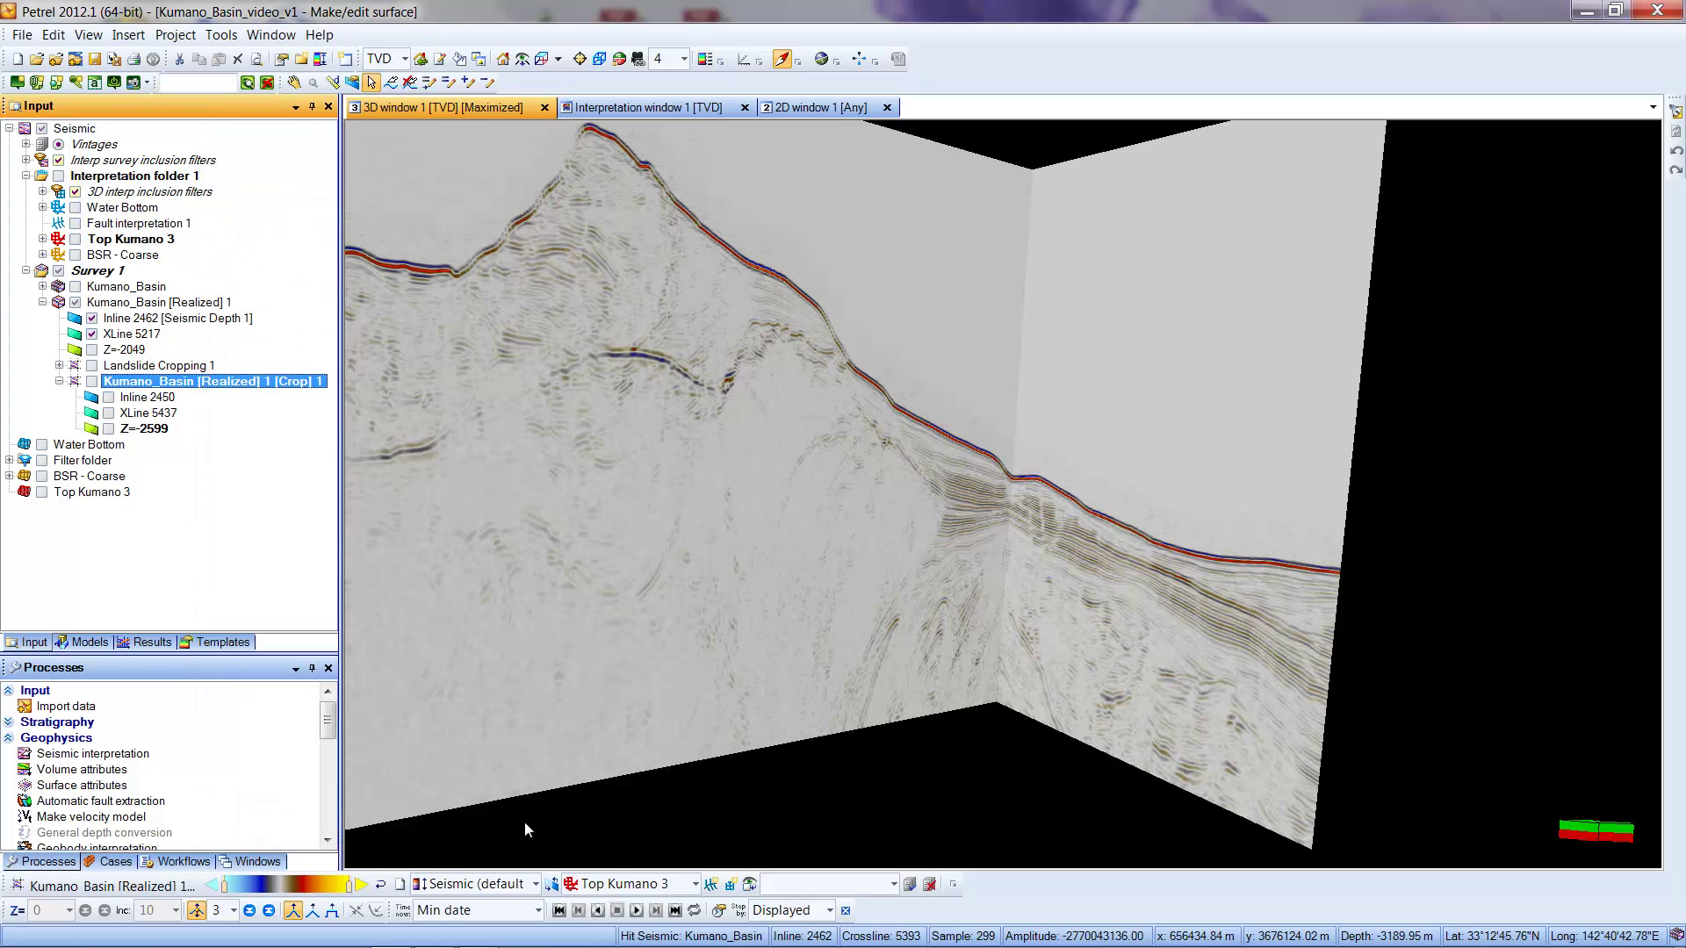
Step: Untick original Inline 2462 and XLine 5217; tick the Crop volume's Inline 2450 and XLine 5437
click(93, 318)
click(92, 334)
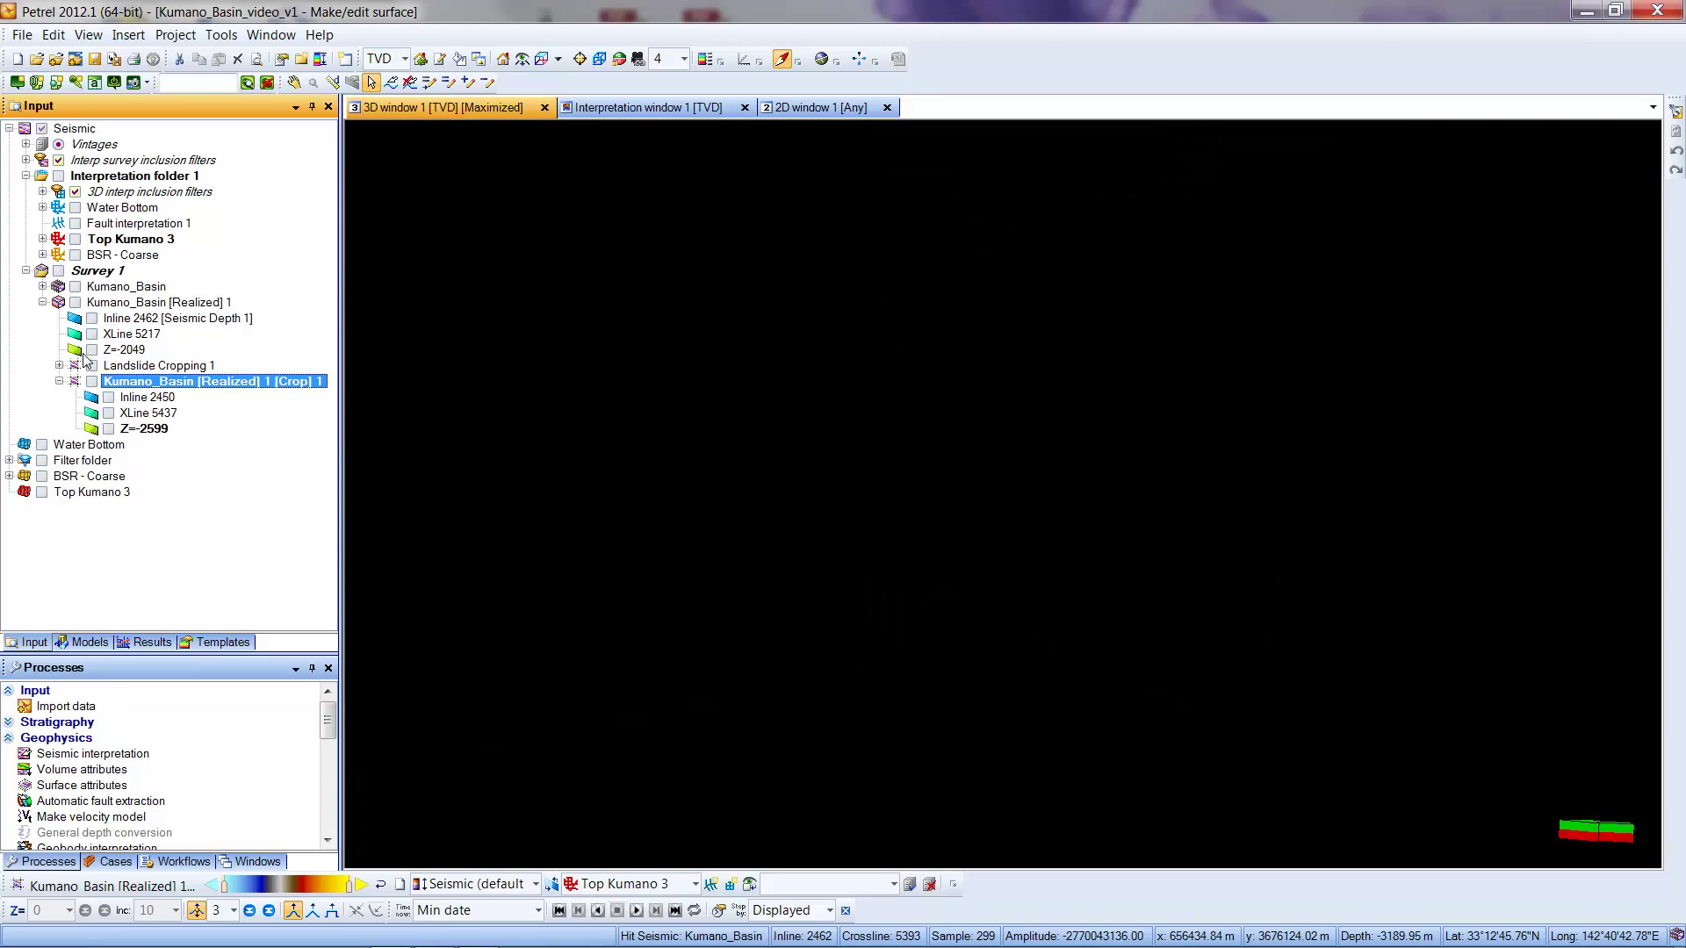
click(108, 398)
click(108, 413)
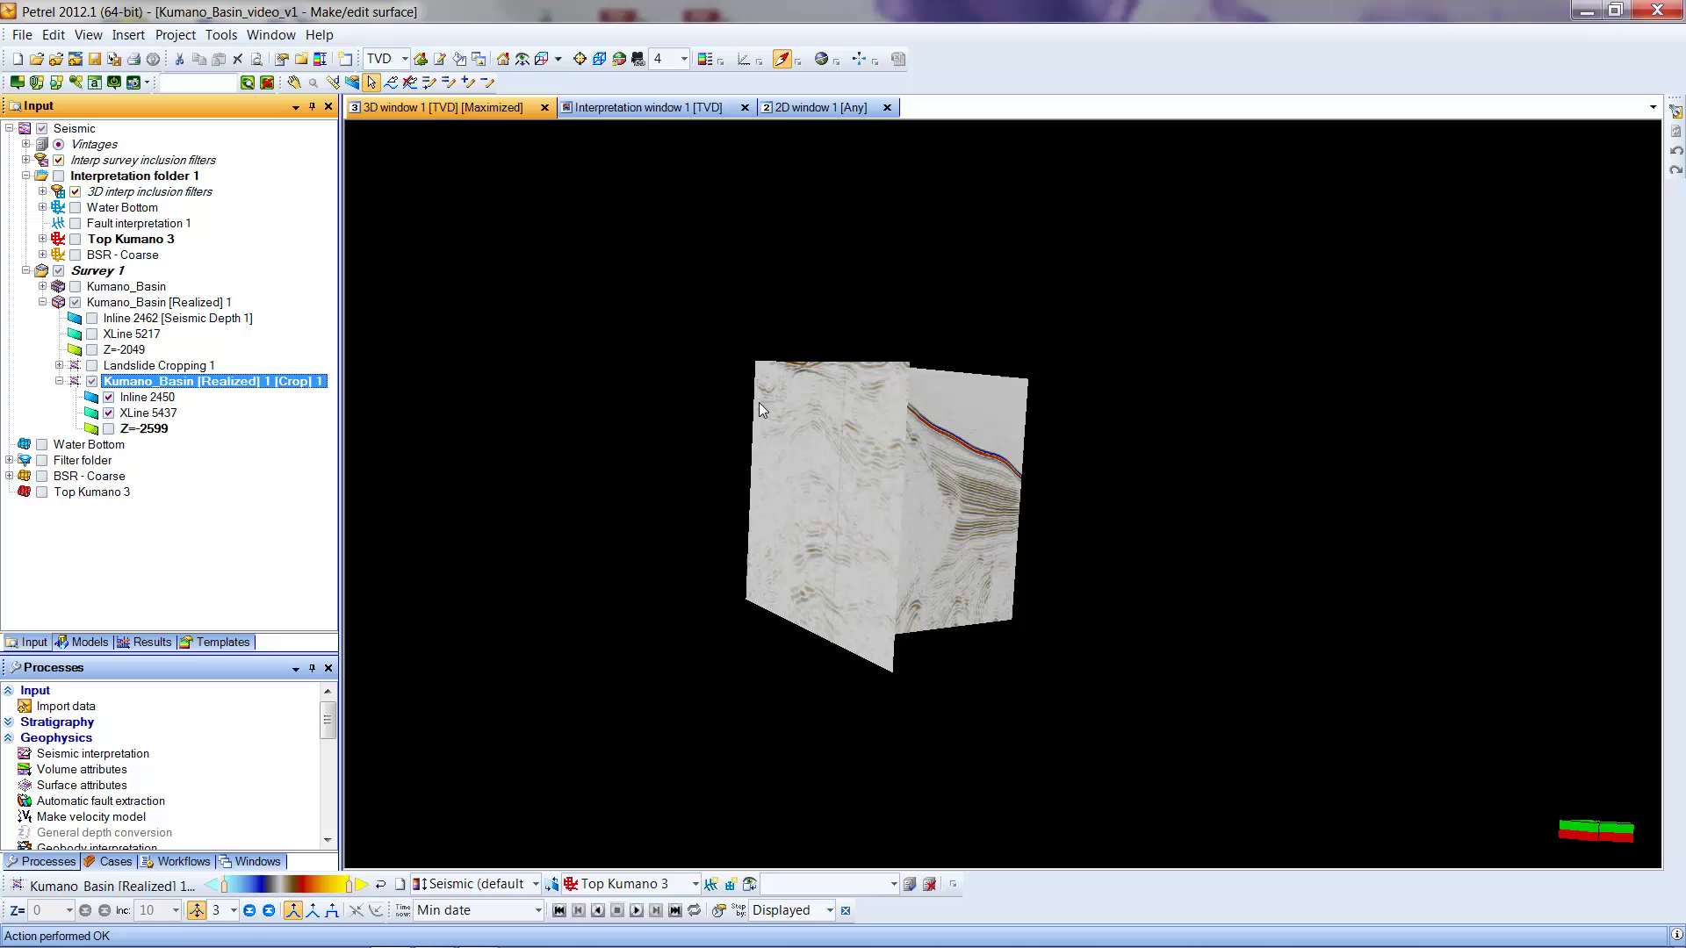
Step: Orbit the view so the cropped inline 2450 panel faces the viewer
click(293, 82)
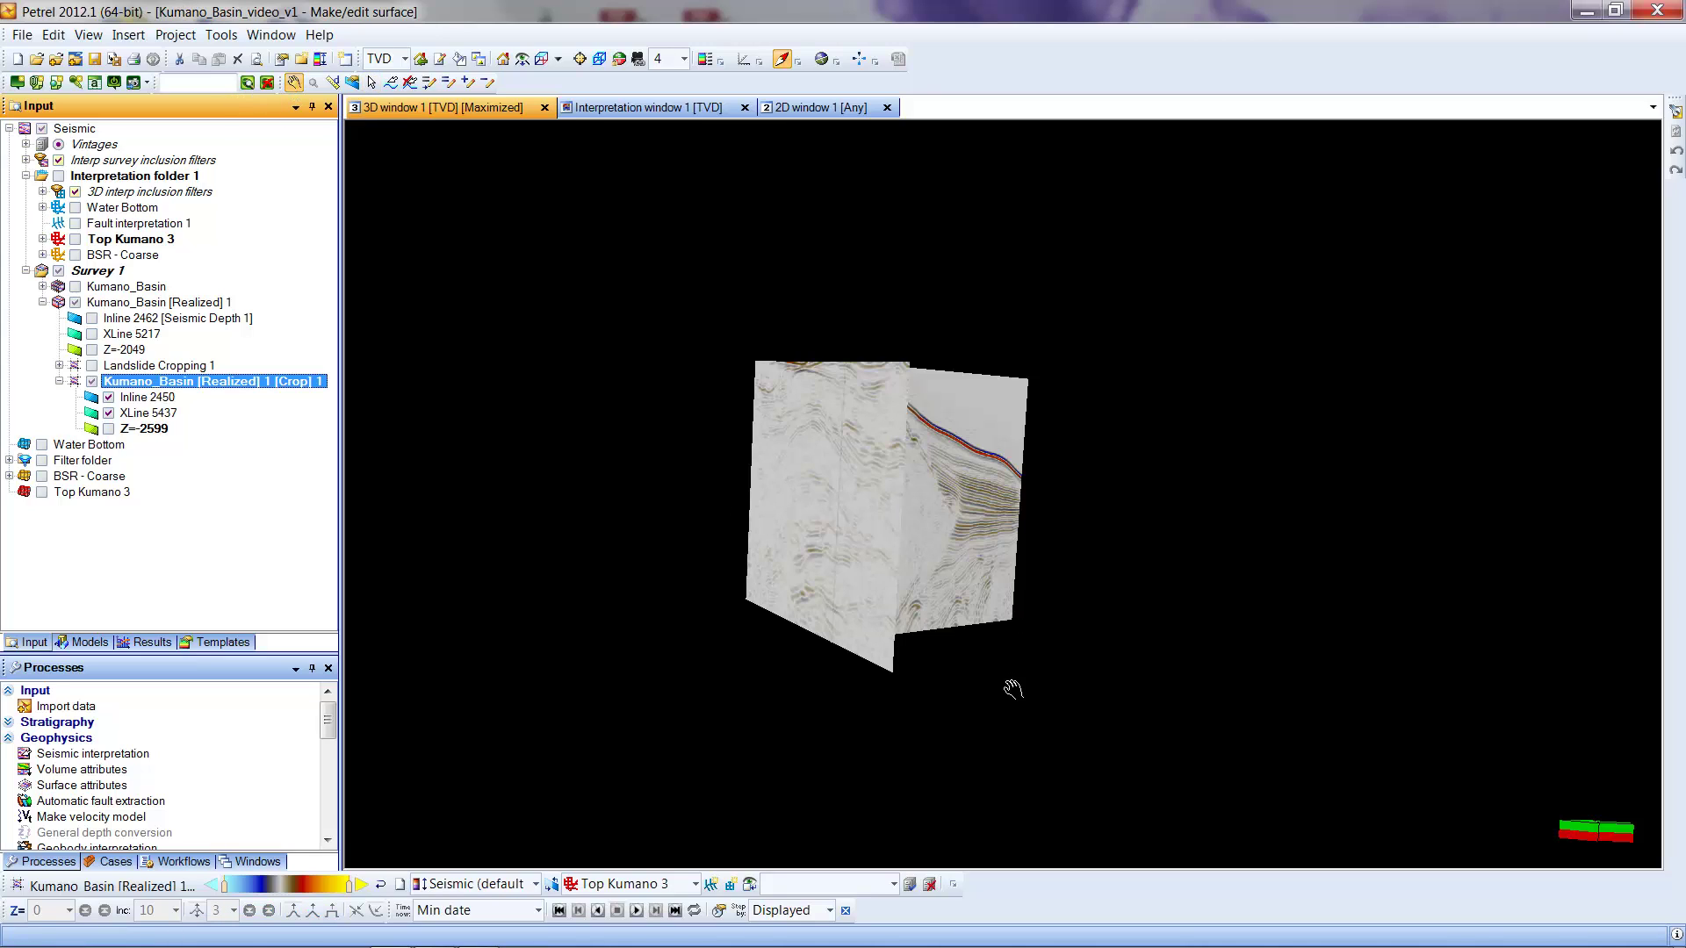
drag(979, 634, 978, 625)
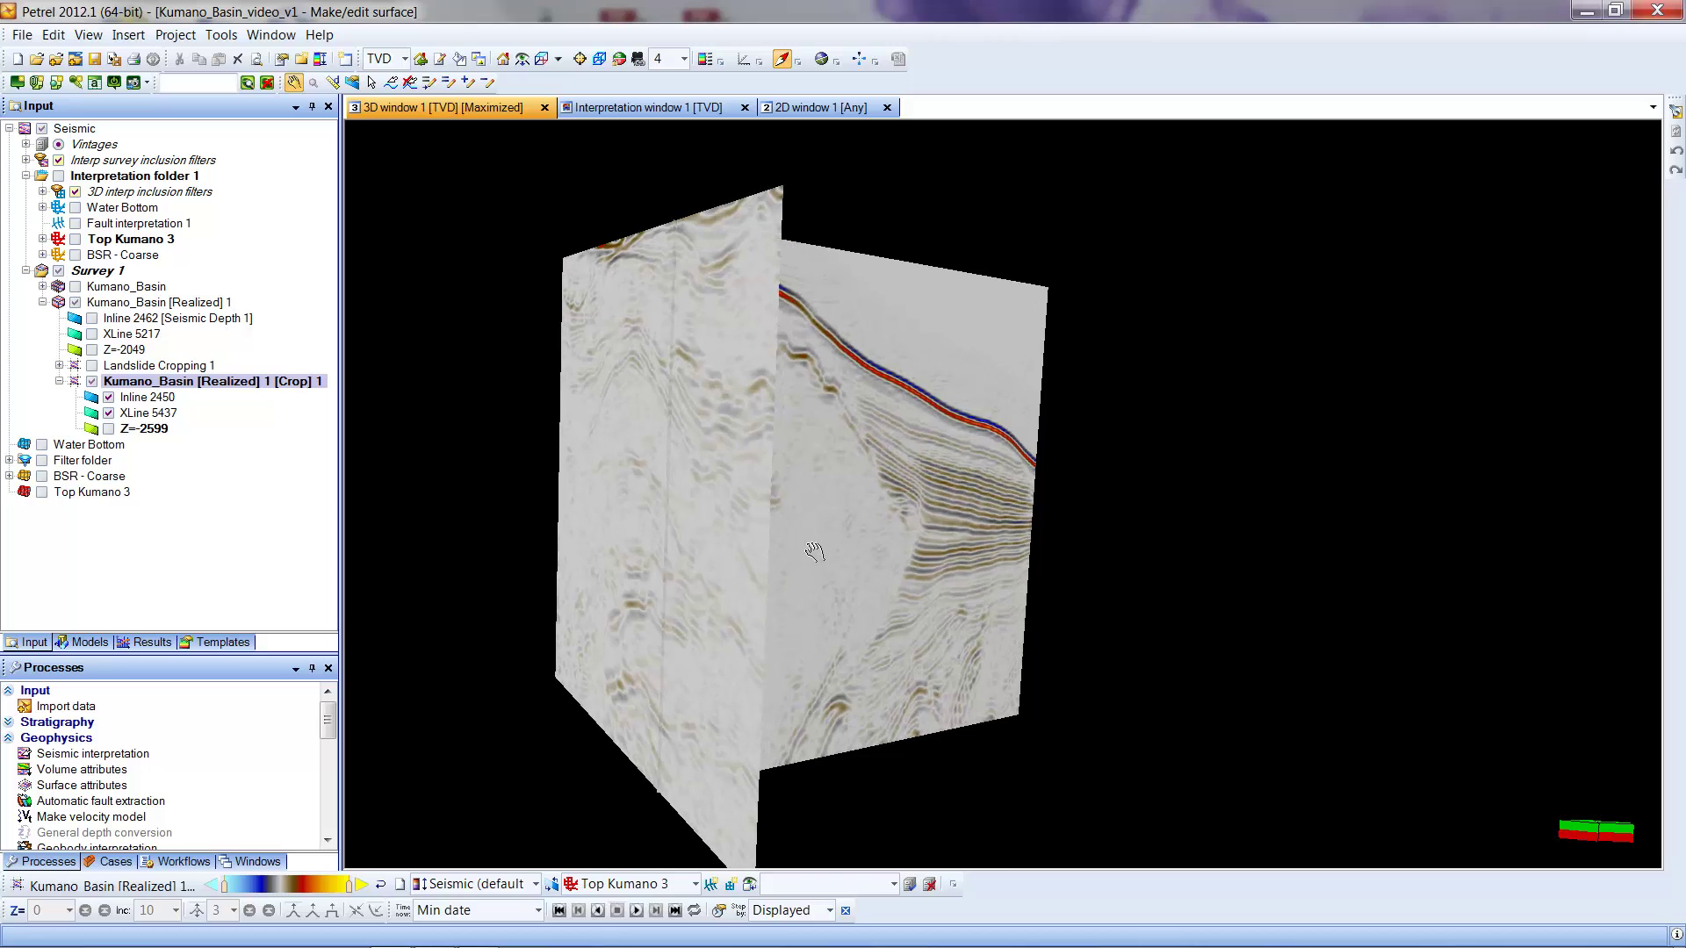
mouse_move(813, 550)
mouse_down()
mouse_move(718, 471)
mouse_move(593, 535)
mouse_move(815, 568)
mouse_up()
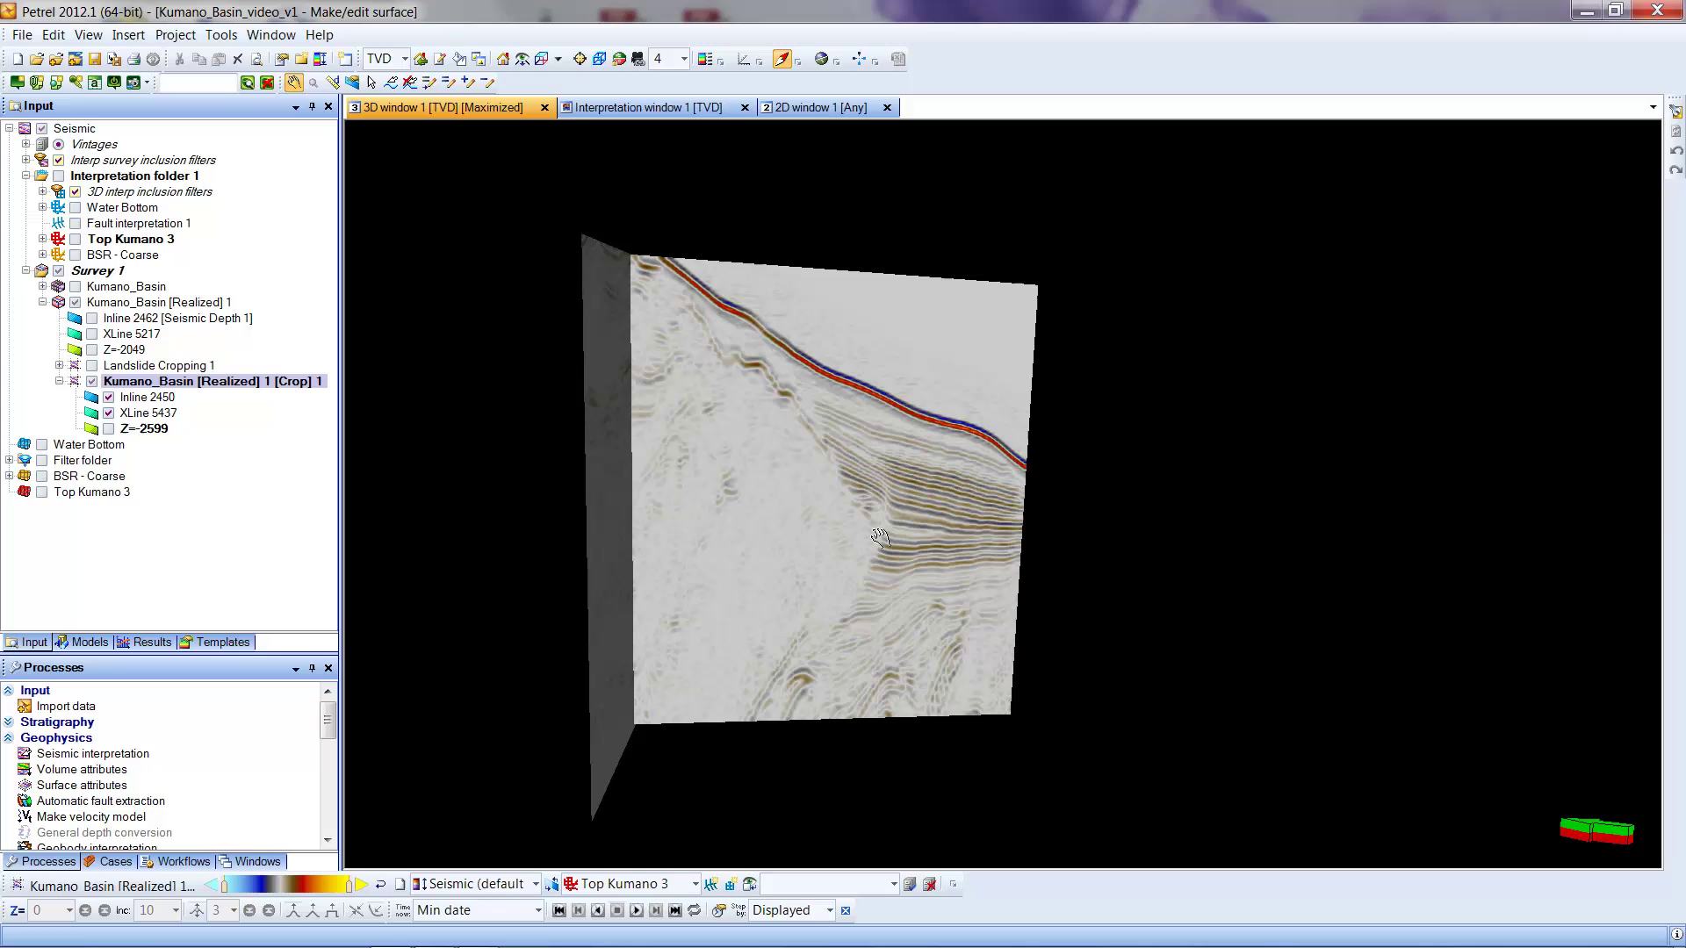
mouse_move(609, 504)
mouse_down()
mouse_move(957, 549)
mouse_move(843, 526)
mouse_move(988, 513)
mouse_move(641, 553)
mouse_move(613, 502)
mouse_up()
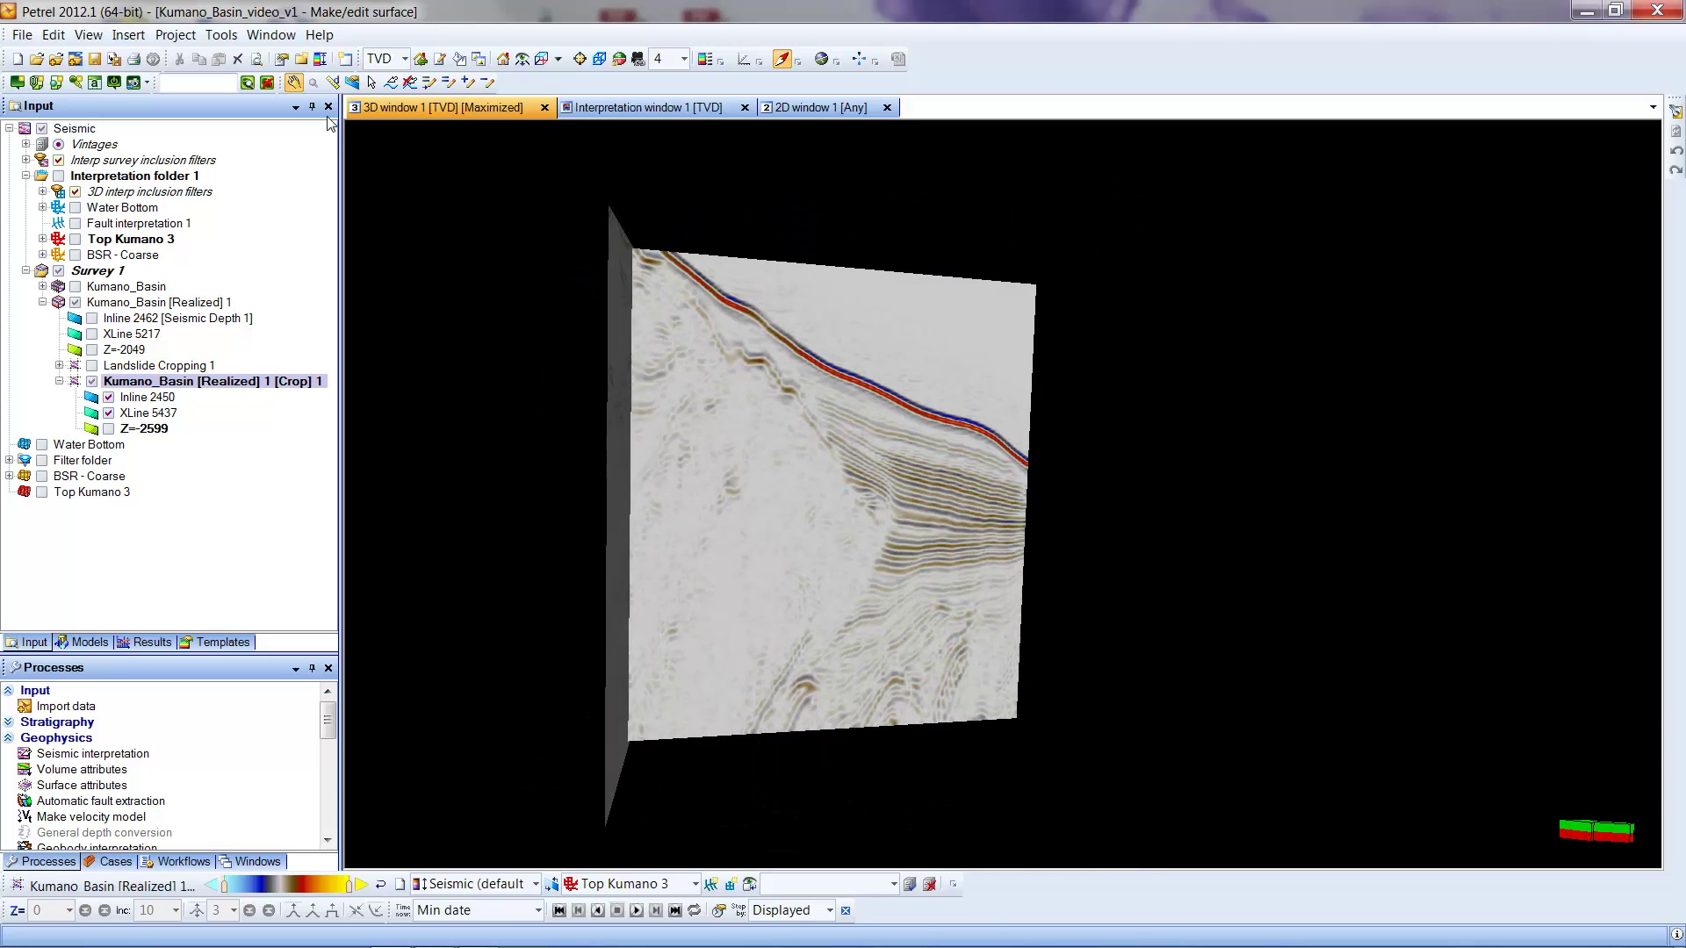
Step: Drag the cropped sections to Inline 2468 and XLine 5297, then orbit them back into view
key(p)
drag(618, 598, 915, 690)
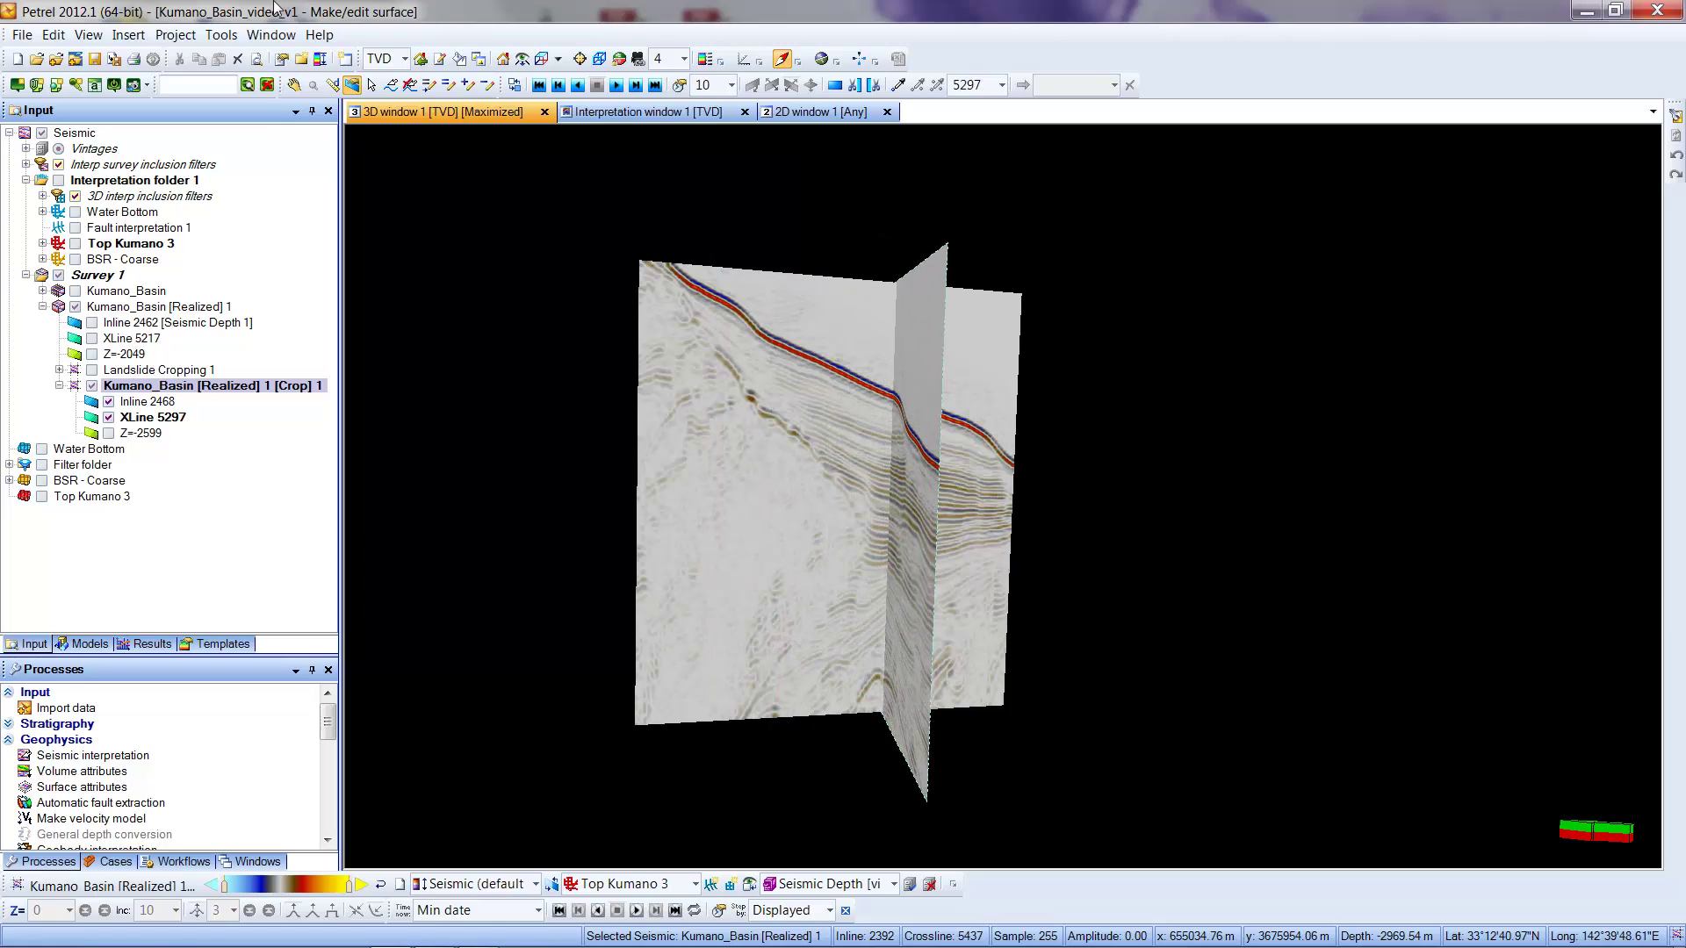
click(294, 84)
drag(878, 555, 1261, 588)
drag(783, 515, 965, 386)
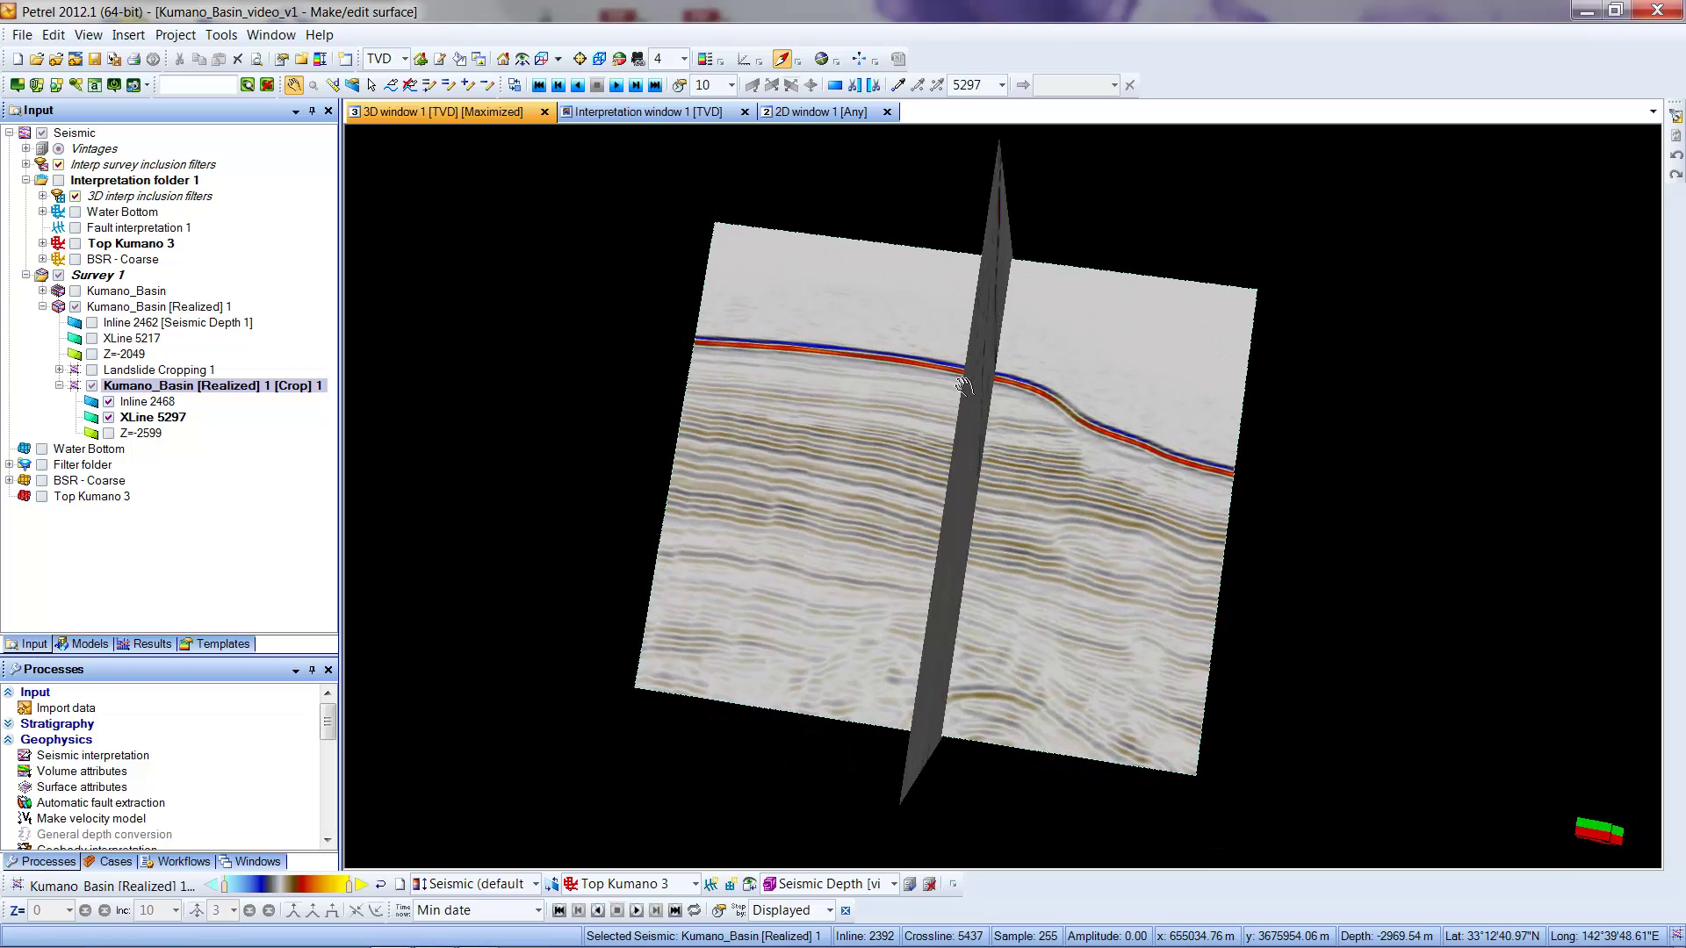
drag(1052, 622, 638, 286)
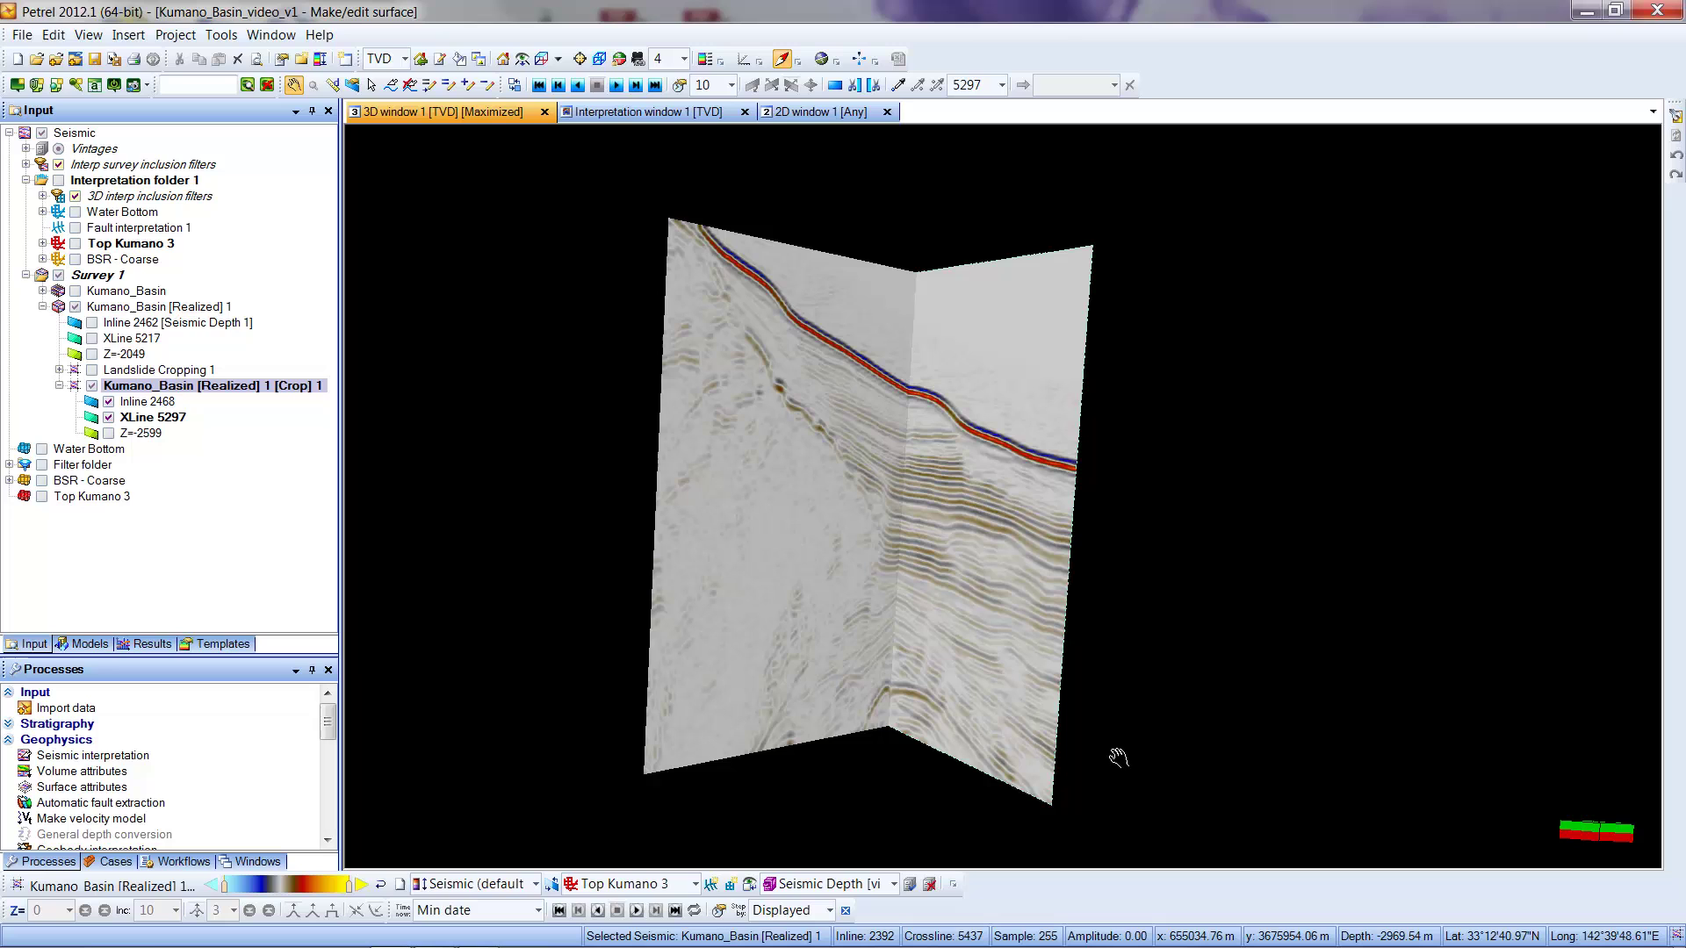
key(c)
Step: Zoom in on the inline 2468 / crossline 5297 intersection, orbit around it, and dismiss the colour prompt
click(896, 533)
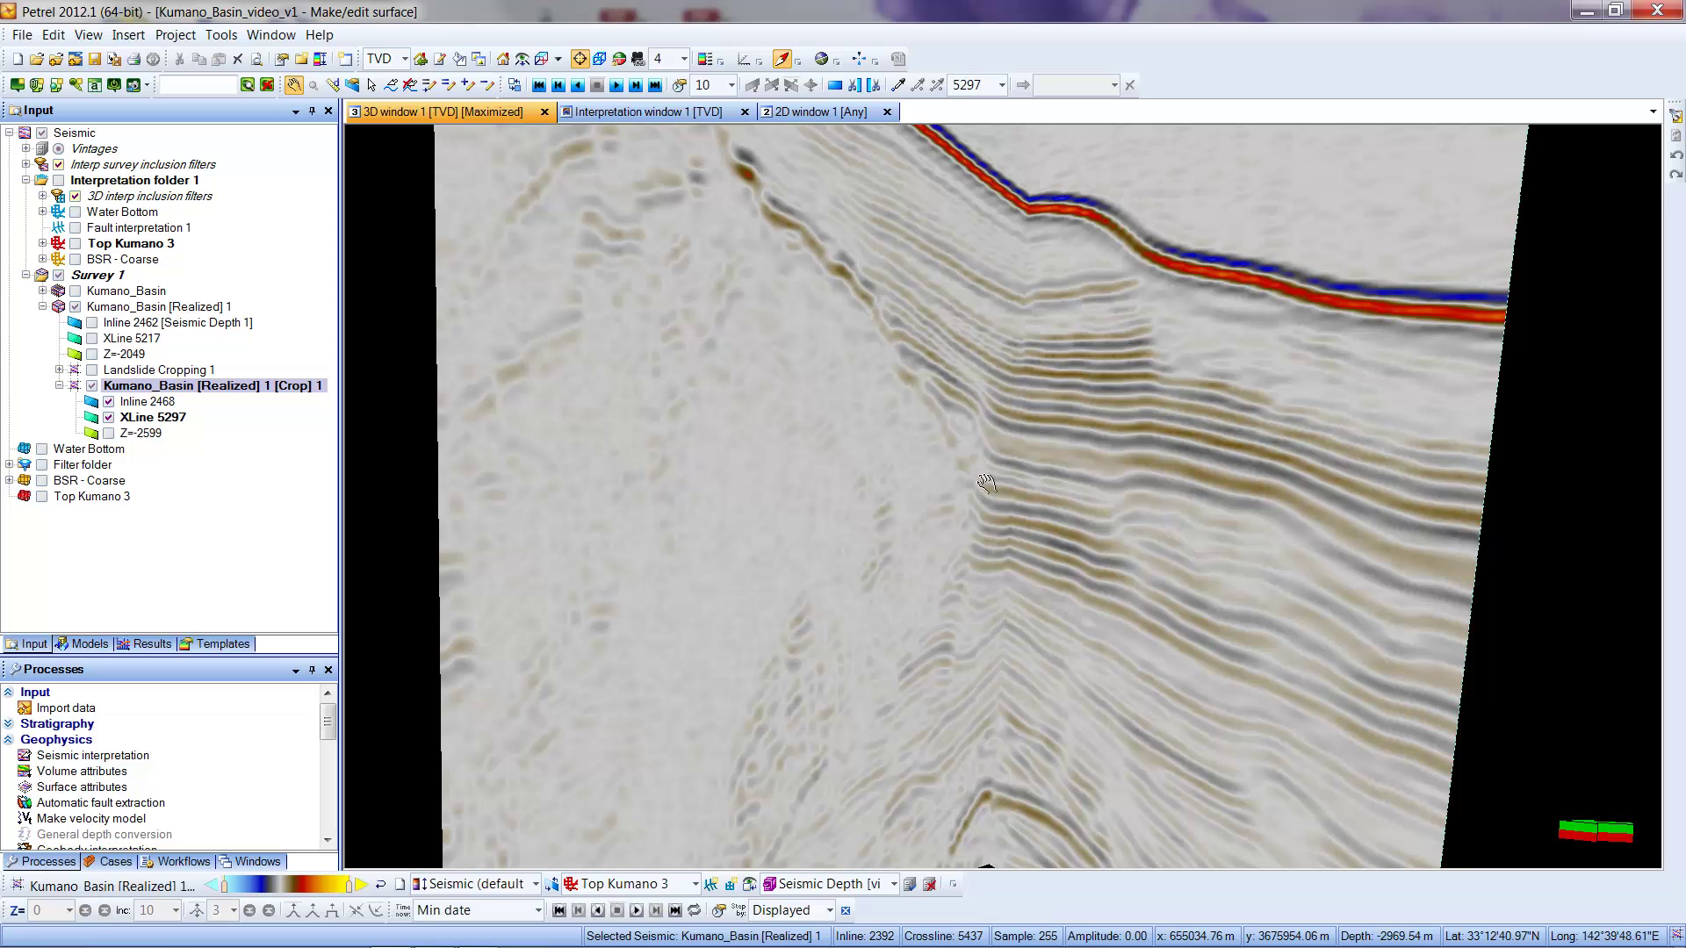
drag(1169, 533, 1066, 378)
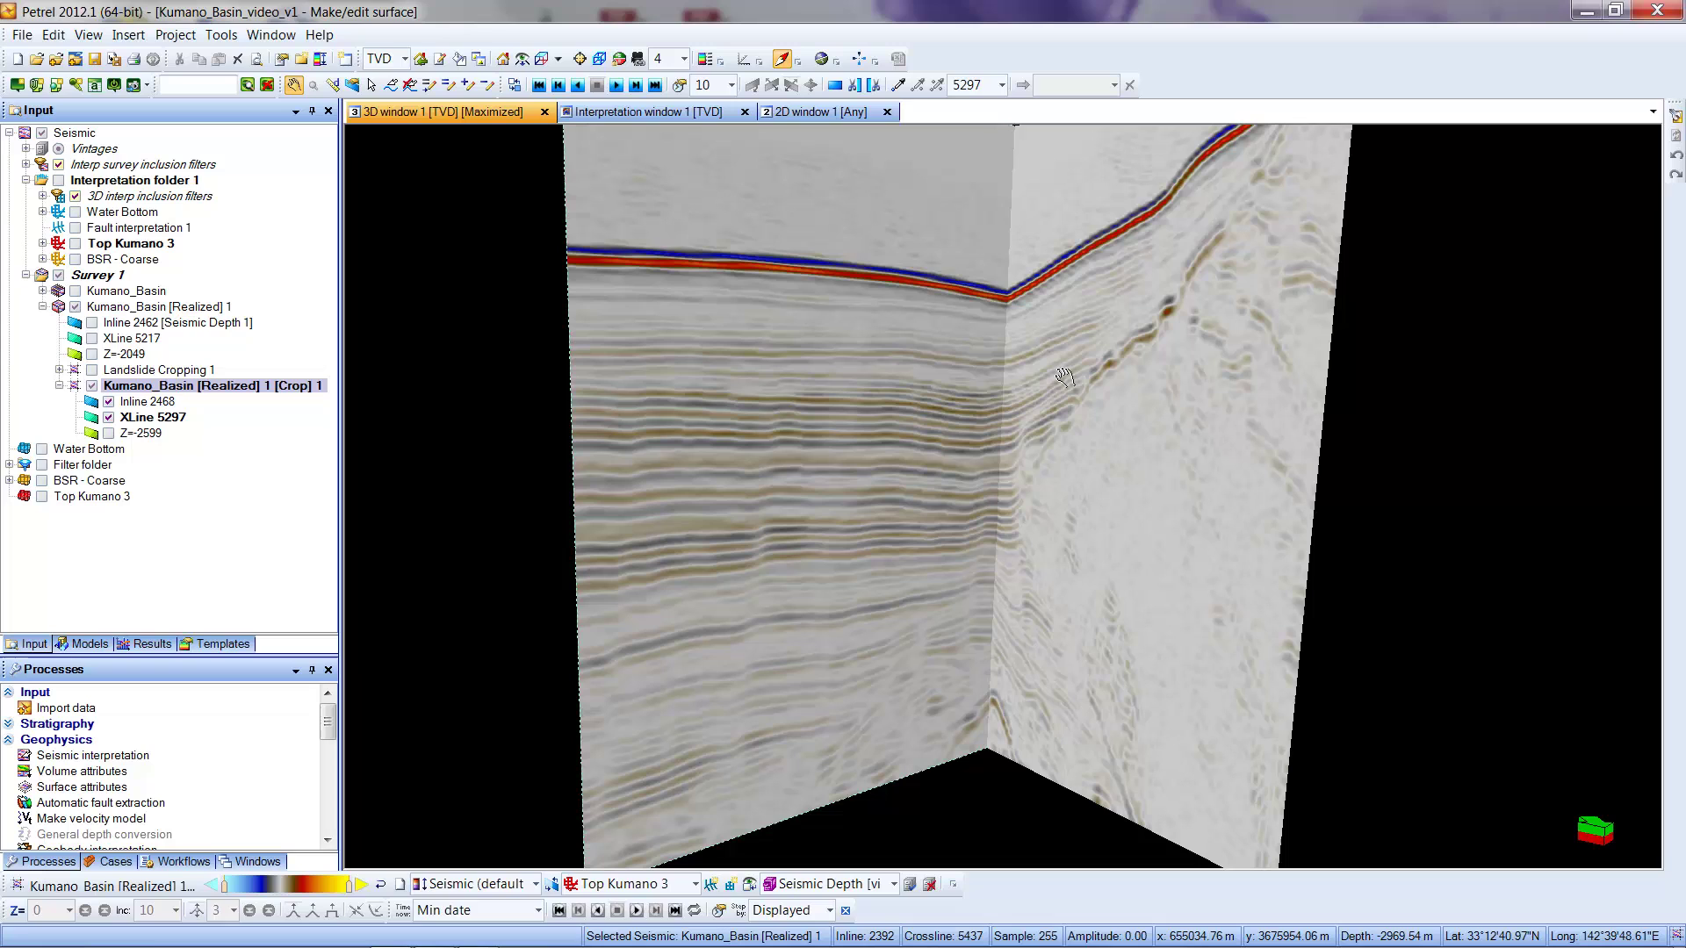
drag(915, 496, 917, 494)
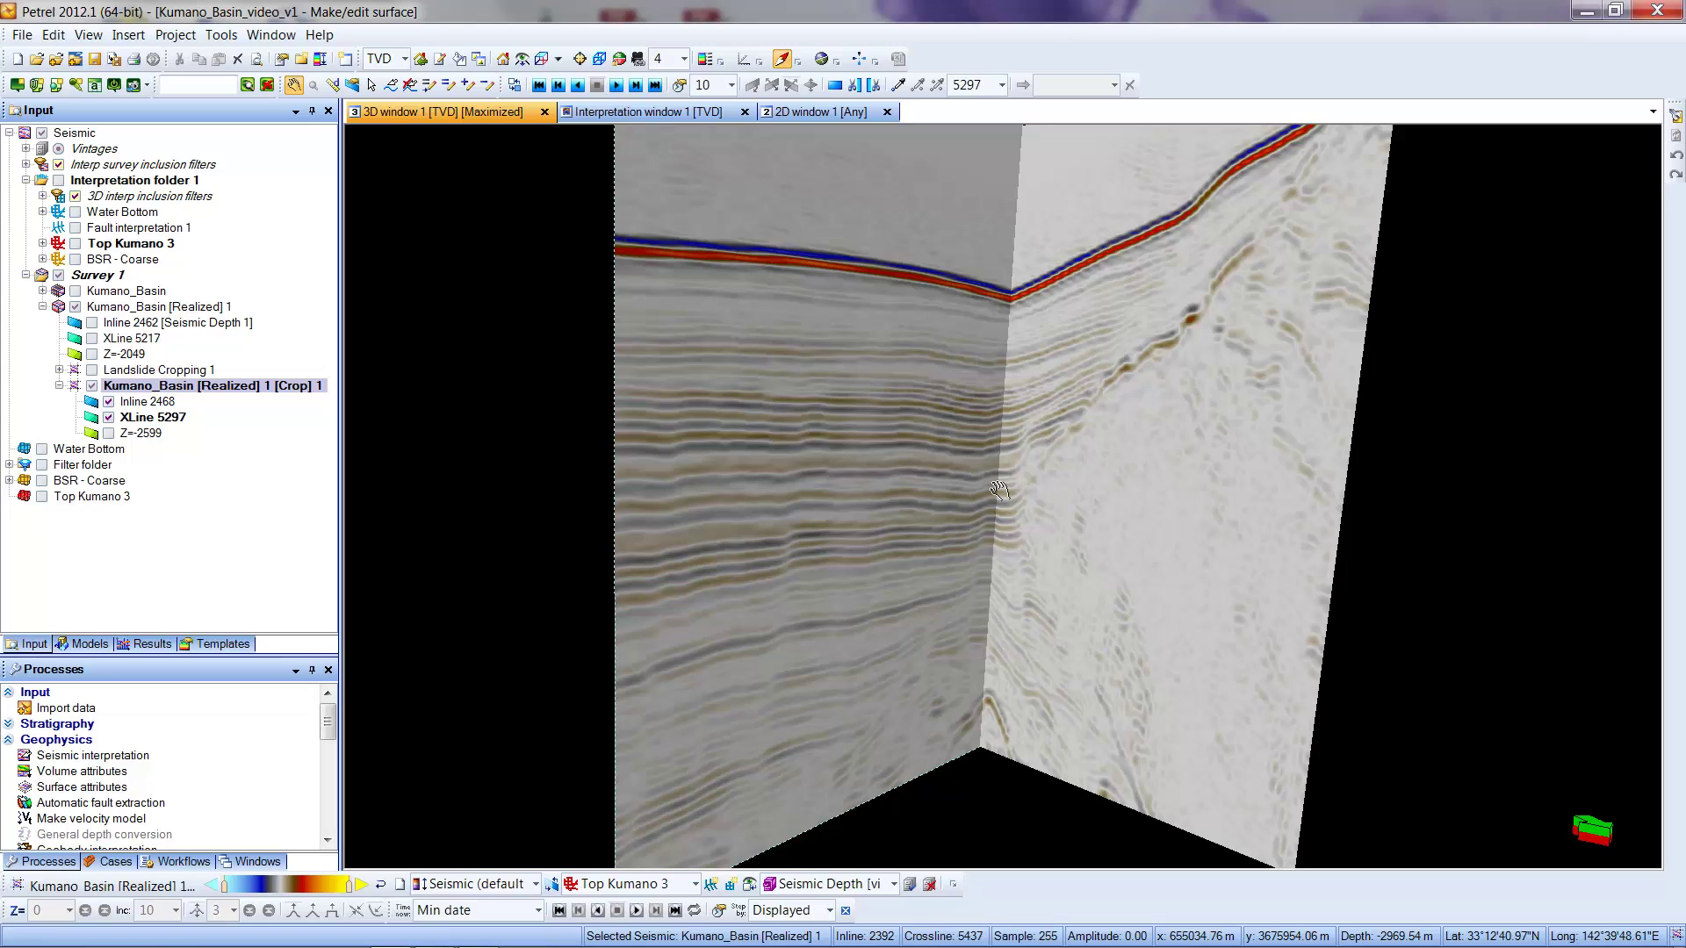
drag(999, 489, 1148, 323)
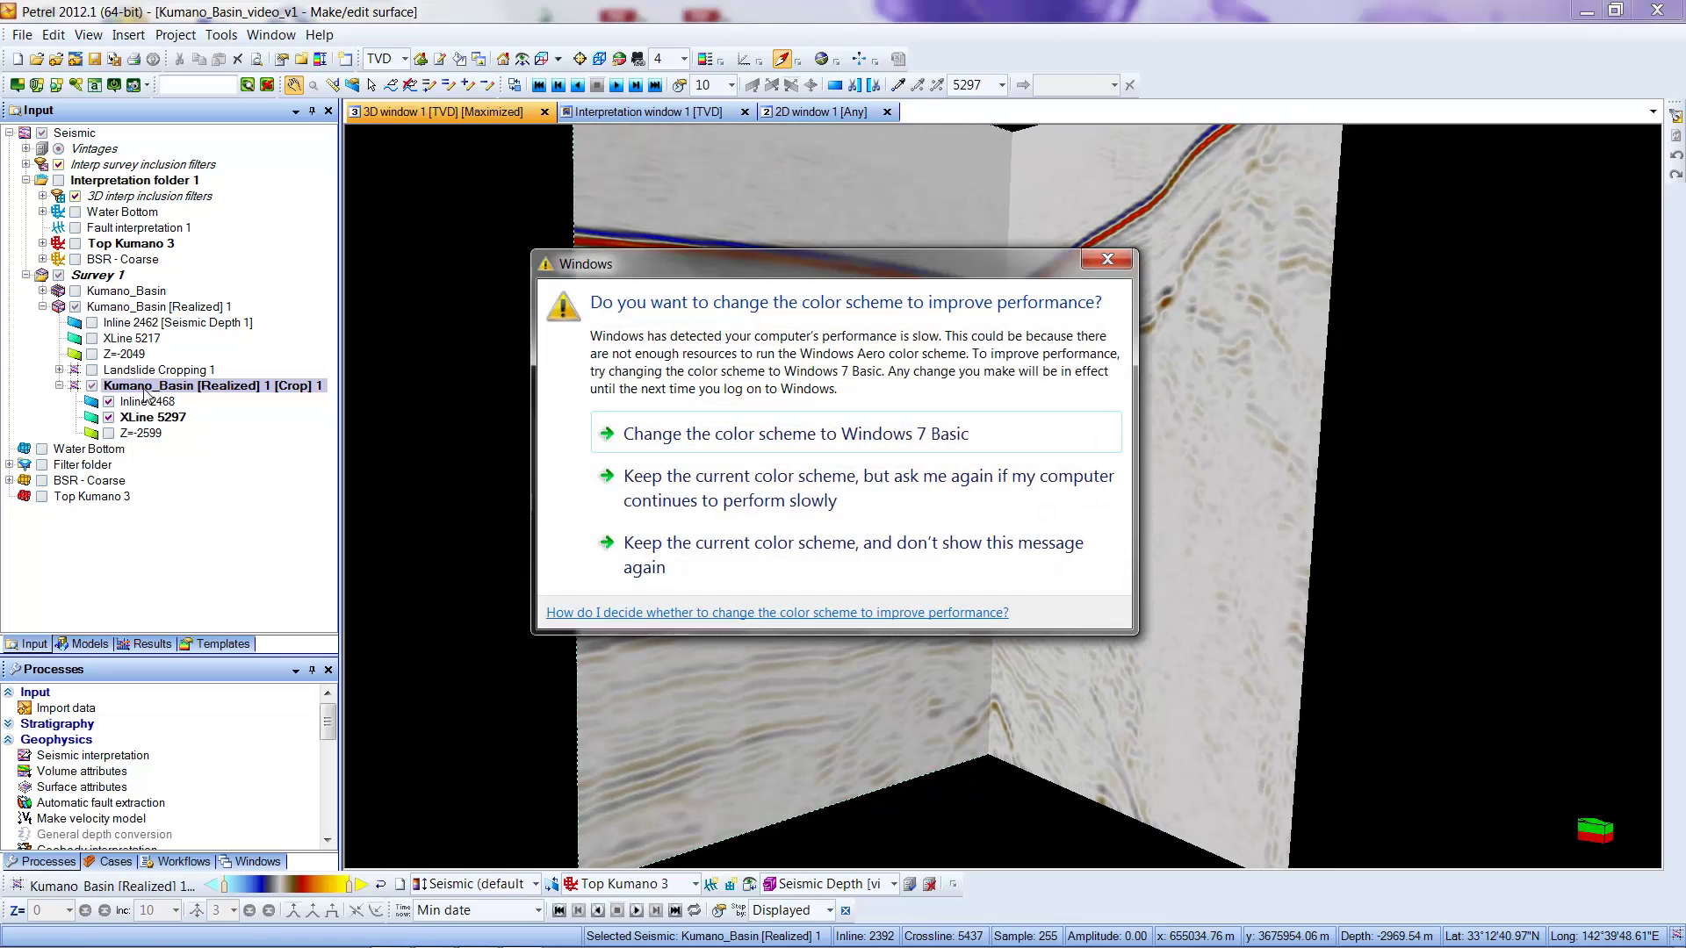
click(1108, 259)
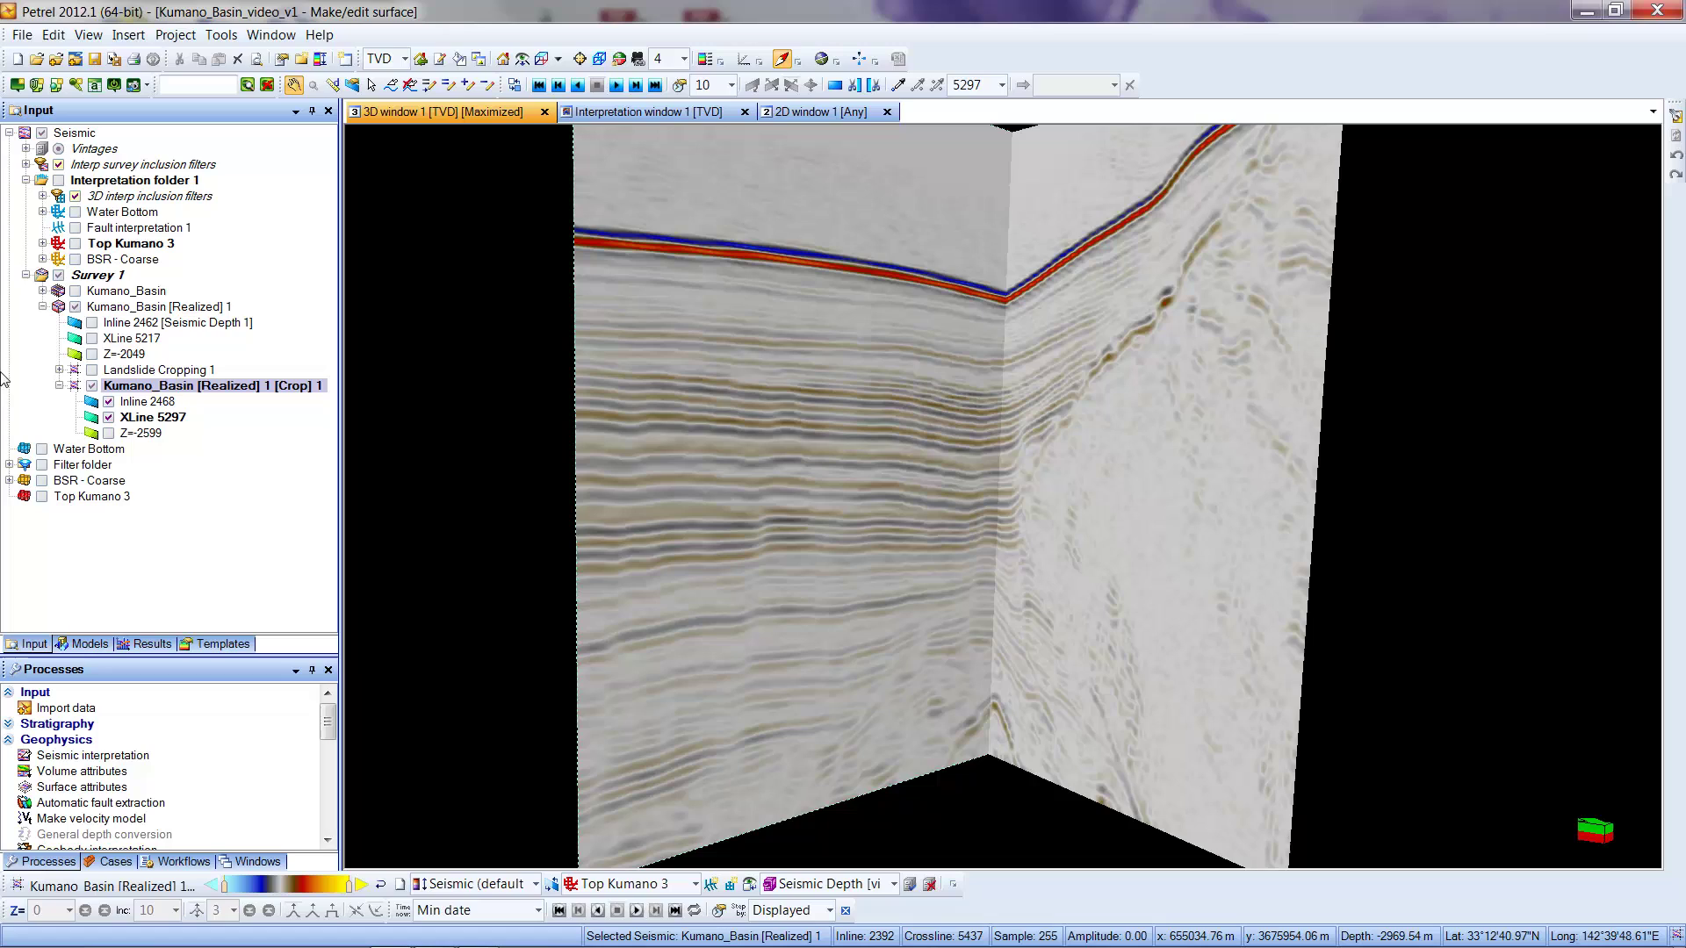
right_click(166, 387)
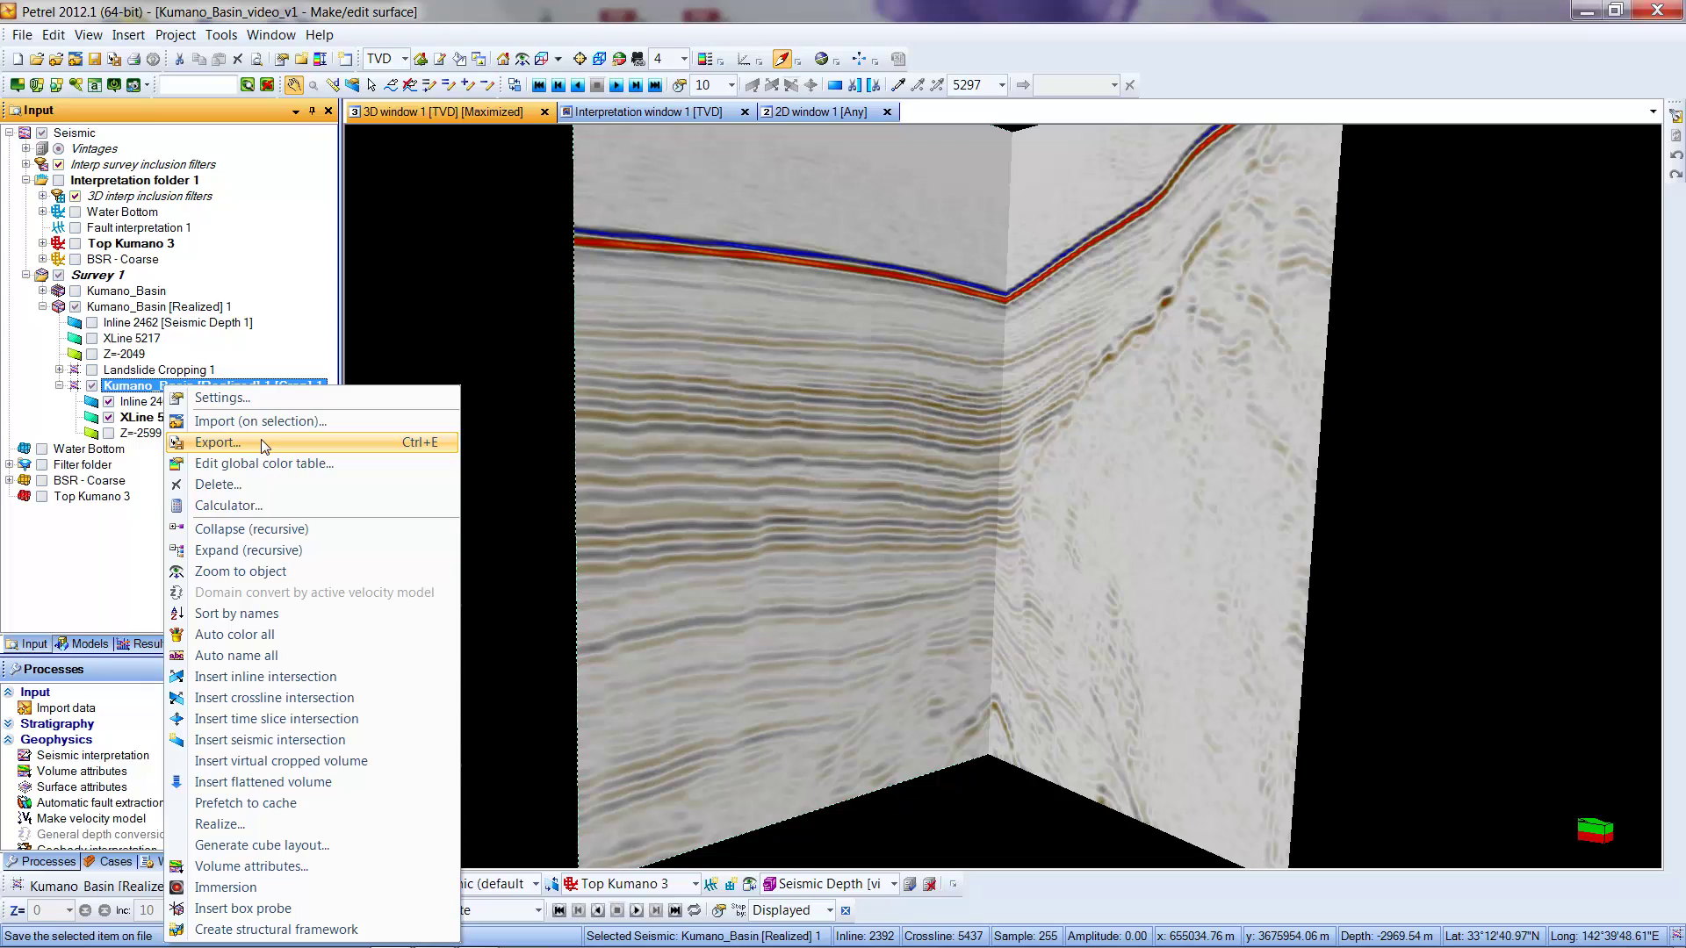
click(514, 451)
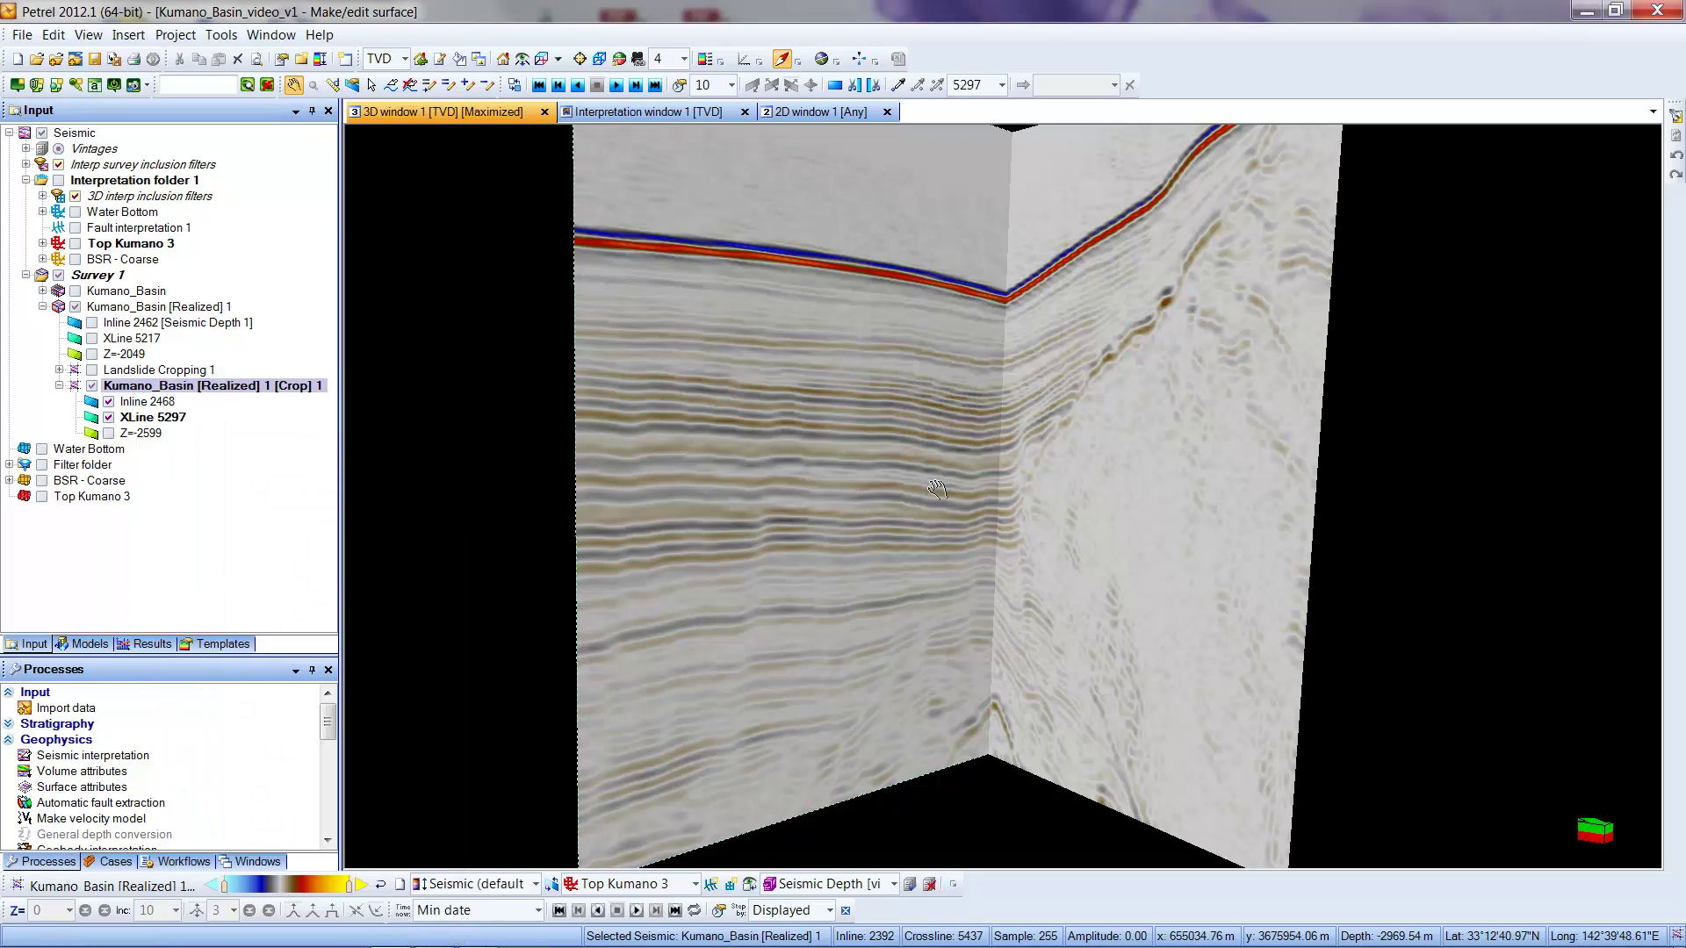
drag(935, 483, 809, 470)
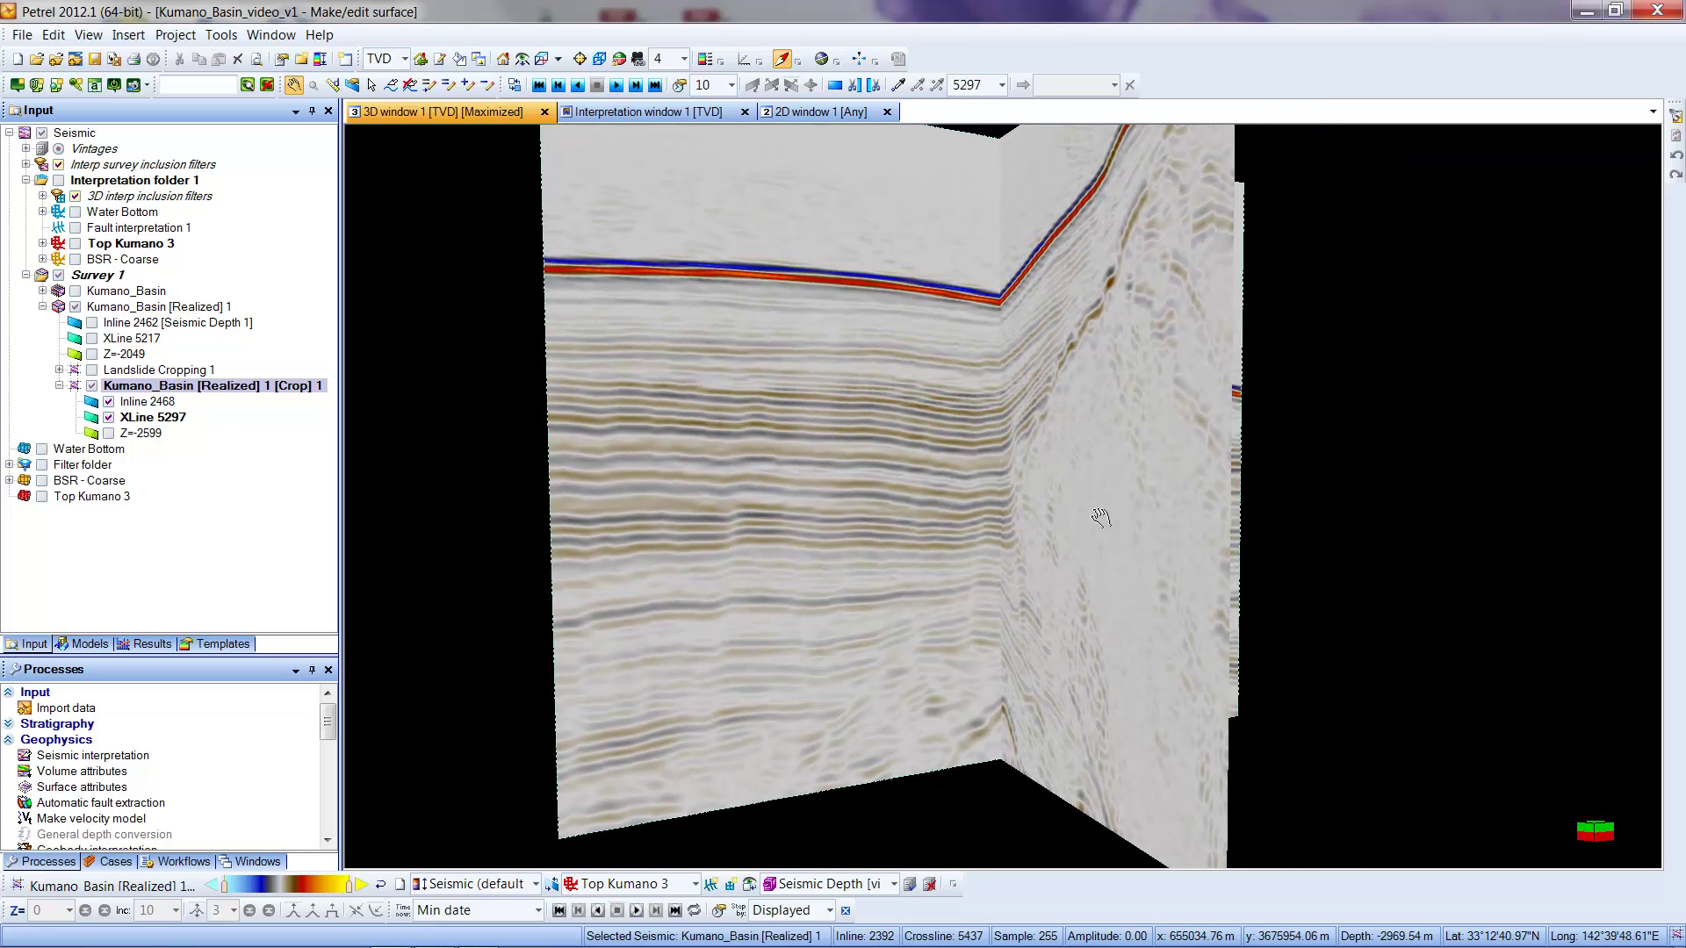
drag(1038, 506, 1362, 492)
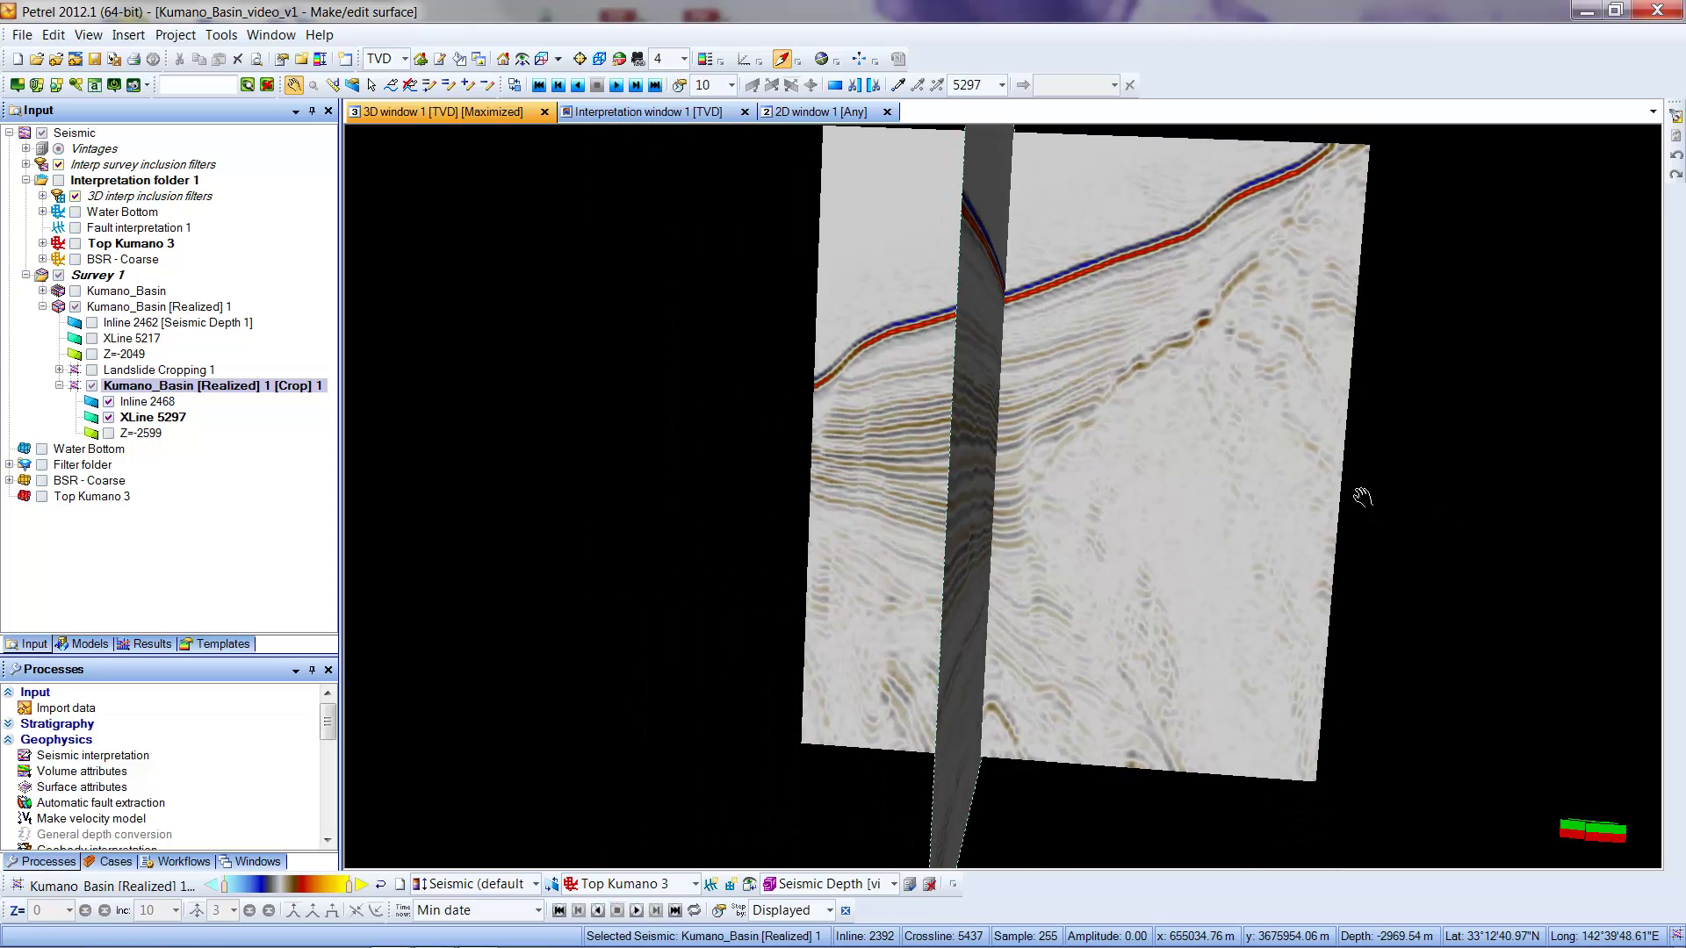
drag(975, 499, 666, 478)
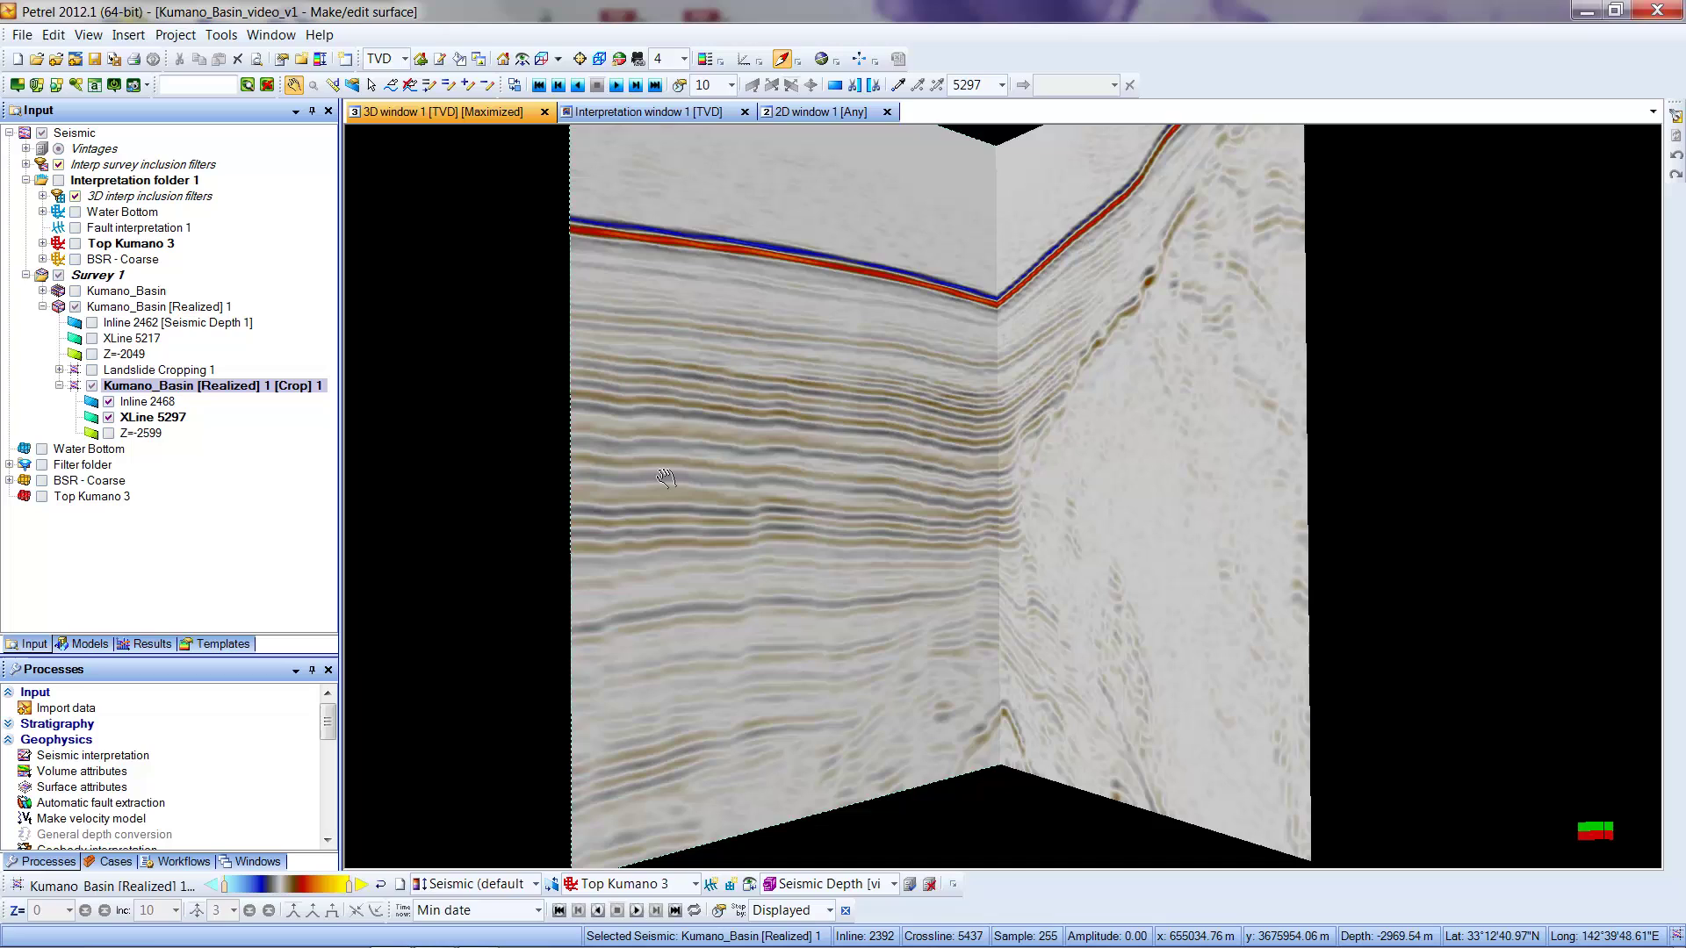